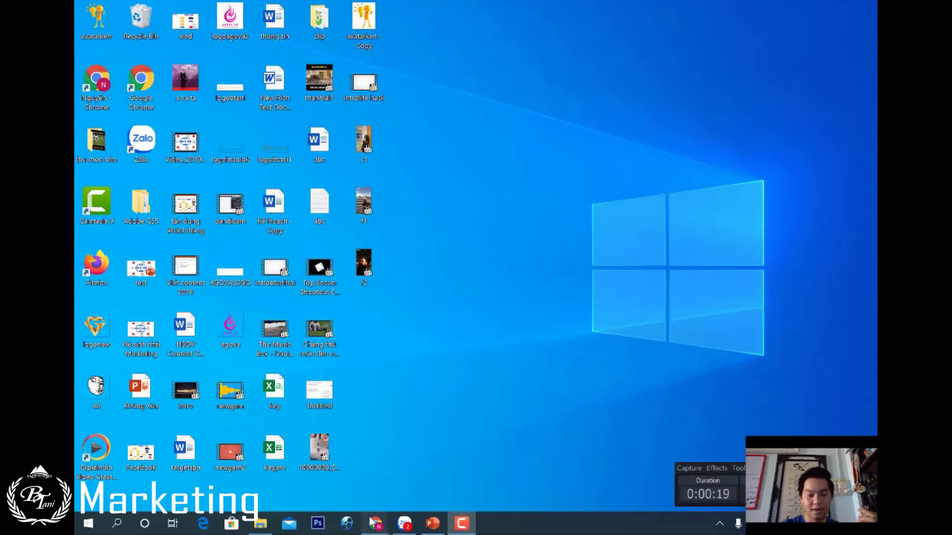
# Step: Switch to the Chrome window with the ad account settings and bring up the Hai VL Facebook page
pyautogui.moveTo(375, 523)
pyautogui.moveTo(396, 479)
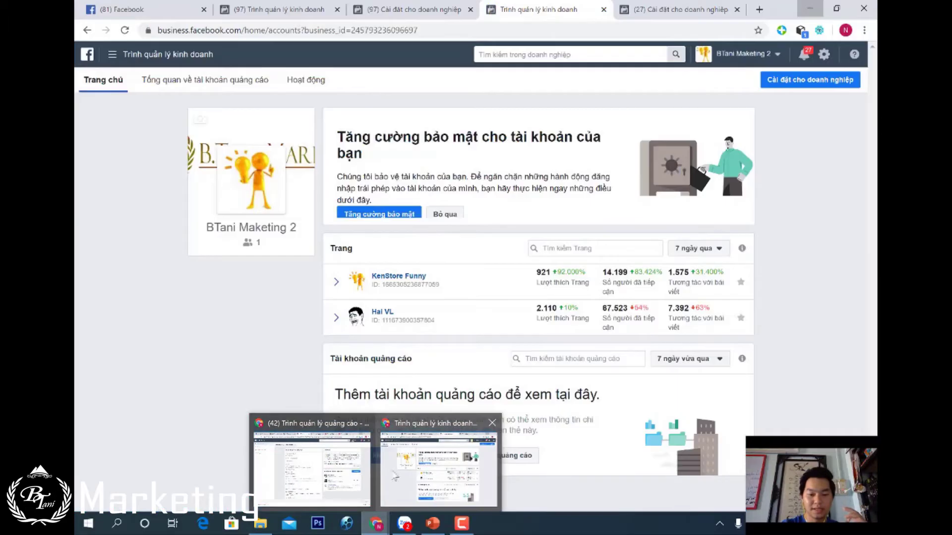
pyautogui.click(337, 476)
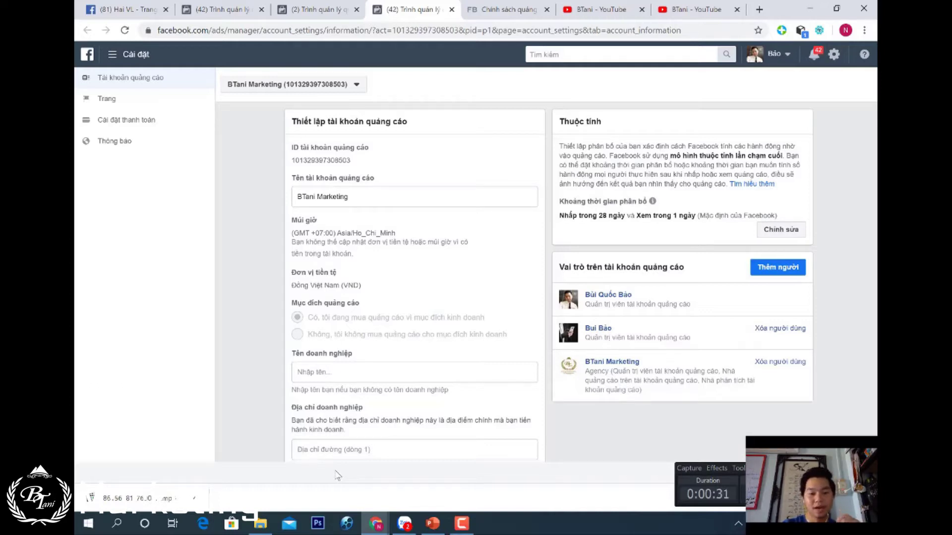
pyautogui.click(137, 7)
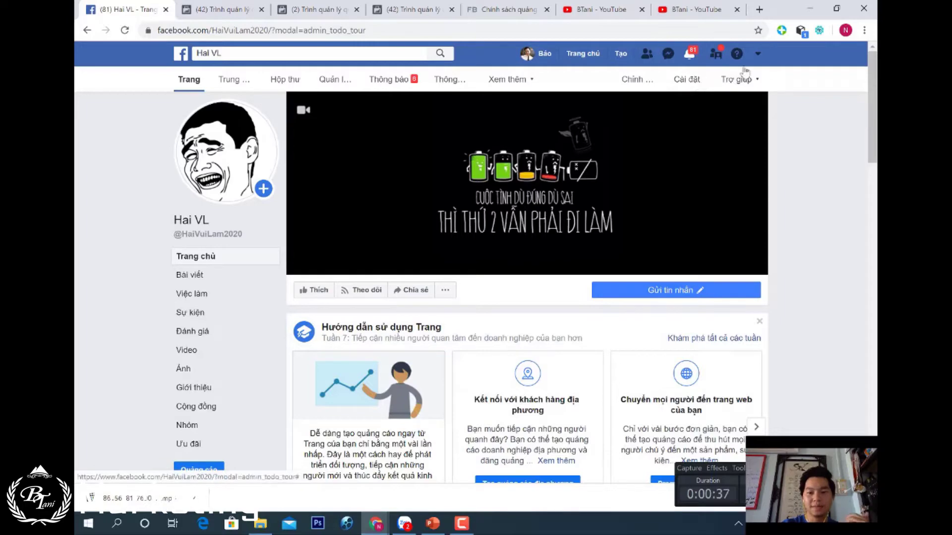
# Step: Open the ads management area (Quản lý quảng cáo) from the Hai VL page
pyautogui.click(758, 60)
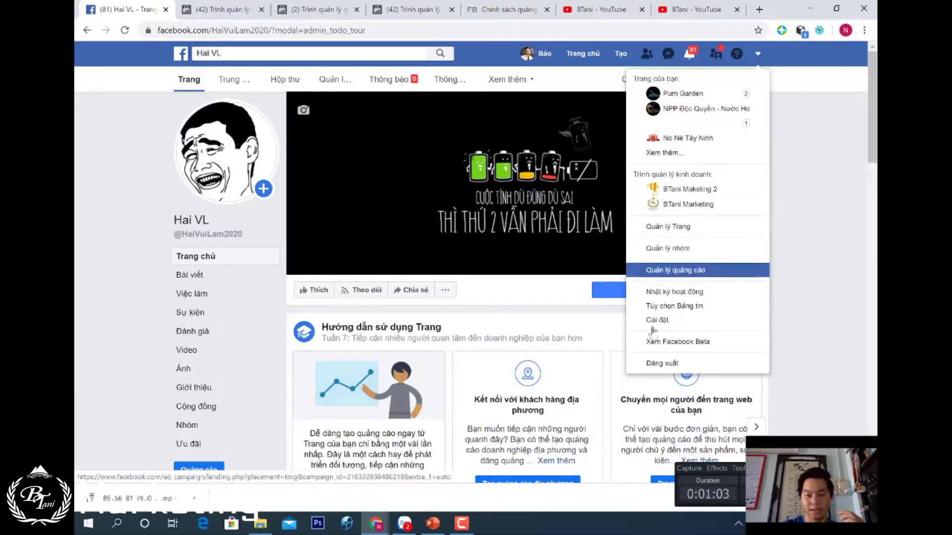
pyautogui.click(605, 293)
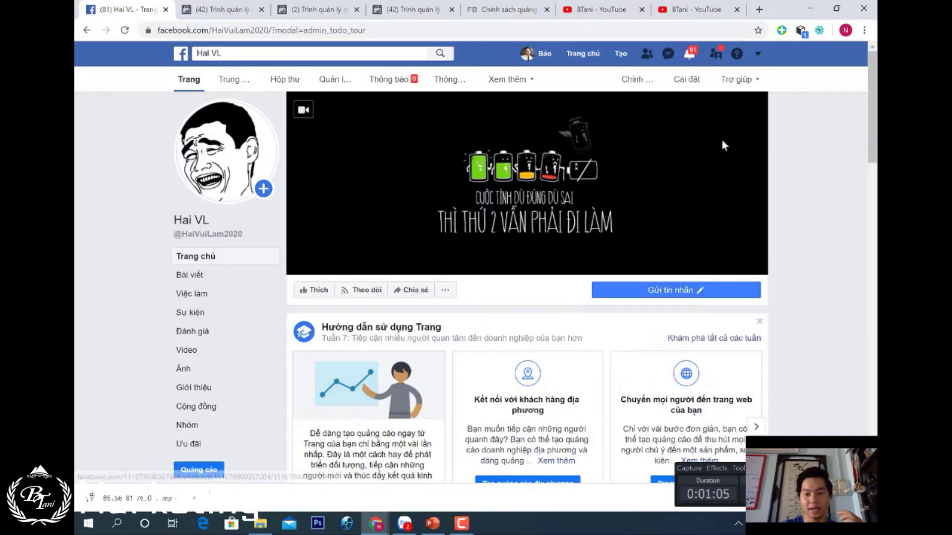
pyautogui.click(758, 54)
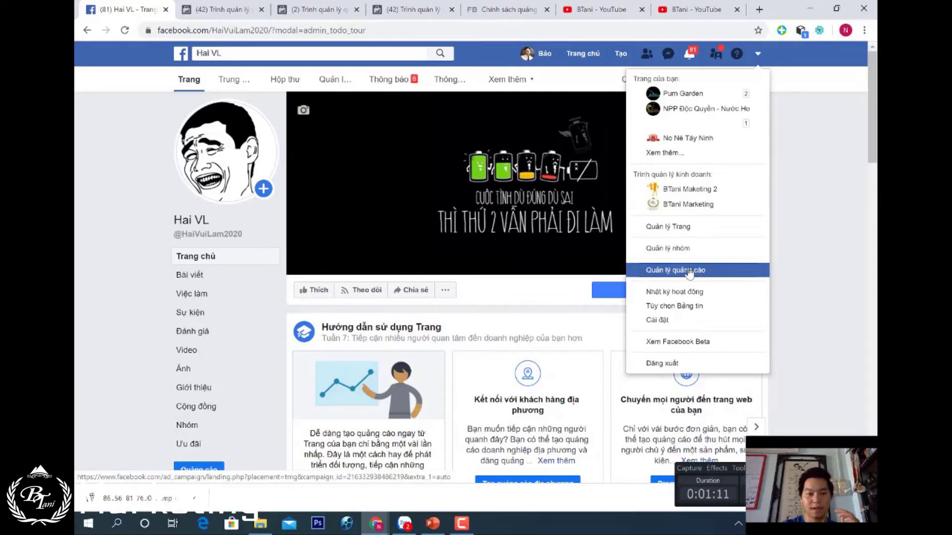
pyautogui.scroll(-4, 627, 270)
# Step: Look over the personal ad account list and the BTani Marketing campaign list in the already opened Ads Manager pages
pyautogui.click(211, 11)
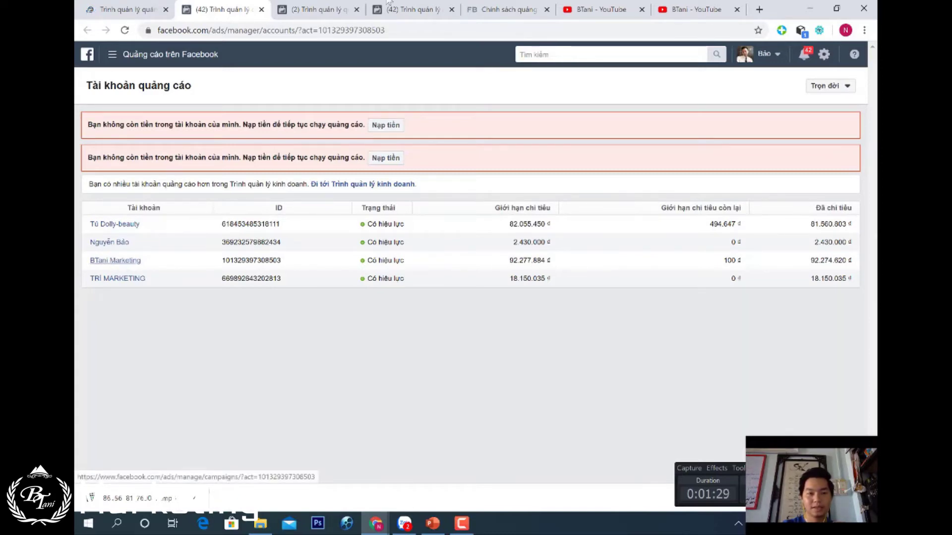
pyautogui.click(331, 9)
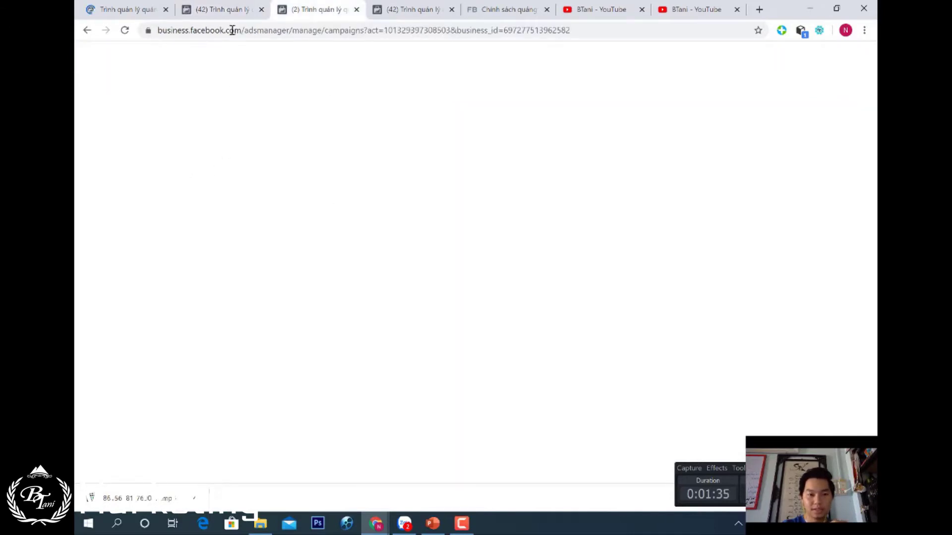
pyautogui.click(232, 9)
pyautogui.click(301, 8)
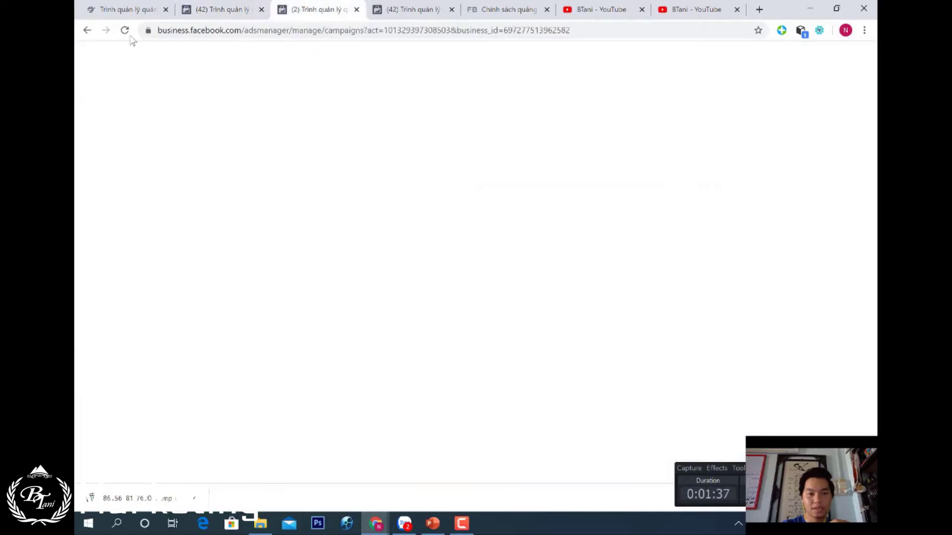
pyautogui.click(132, 11)
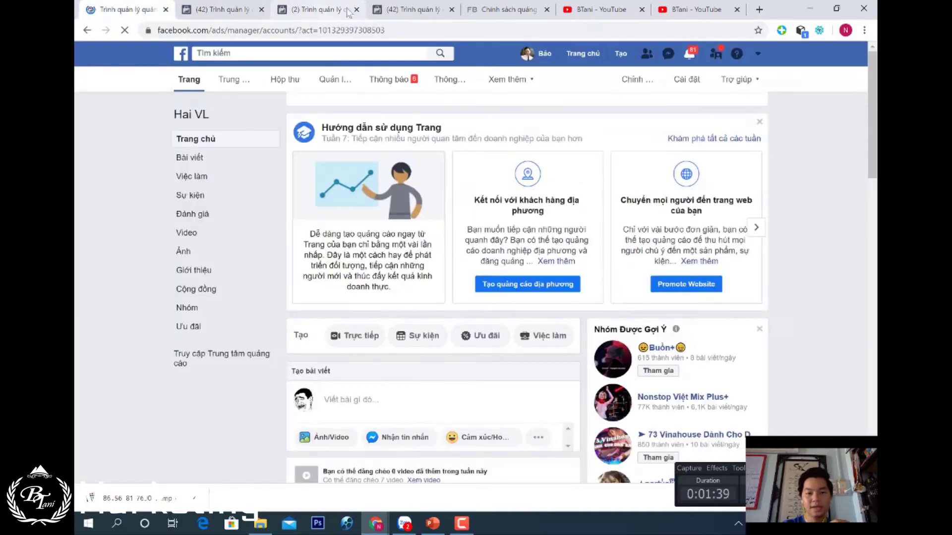
pyautogui.click(344, 11)
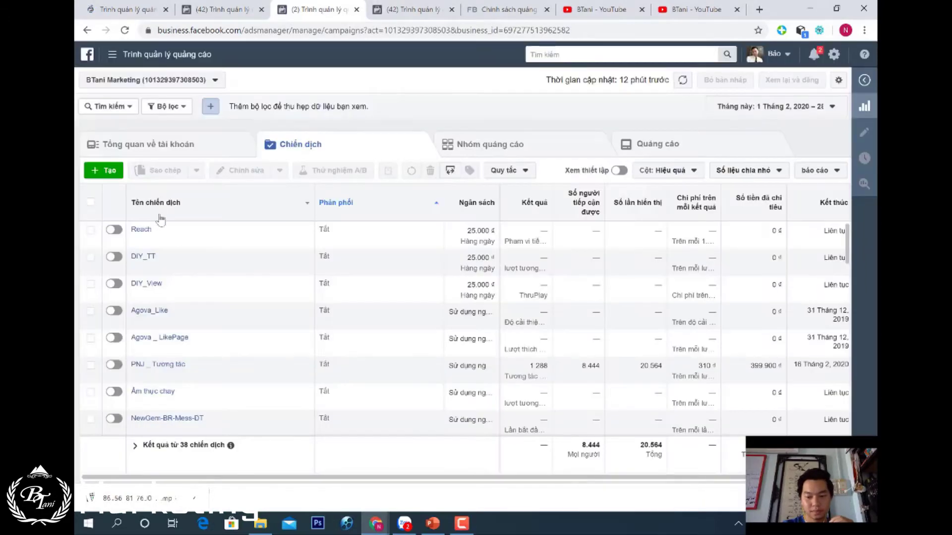
pyautogui.click(463, 530)
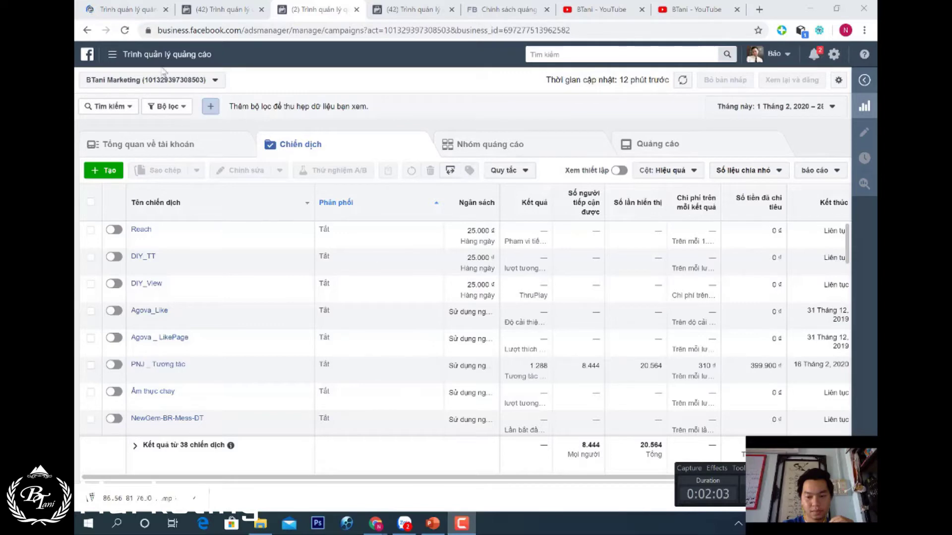
# Step: Open the ad account settings (Cài đặt) for the BTani Marketing account from its campaign list
pyautogui.click(113, 60)
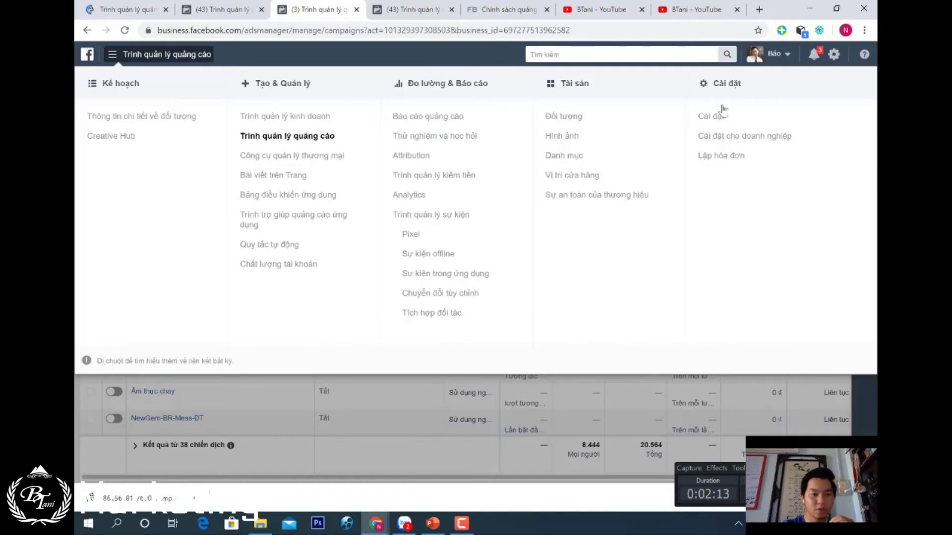
pyautogui.click(712, 138)
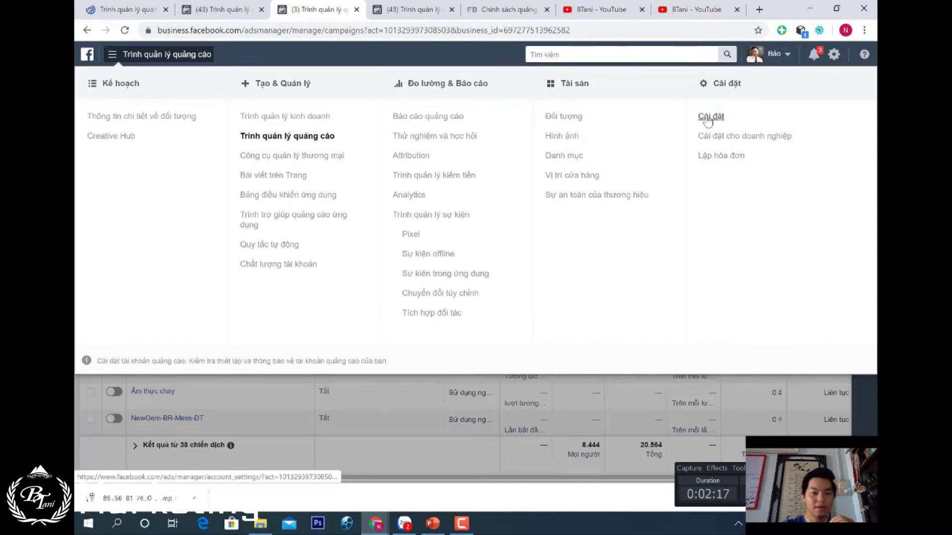
pyautogui.click(709, 118)
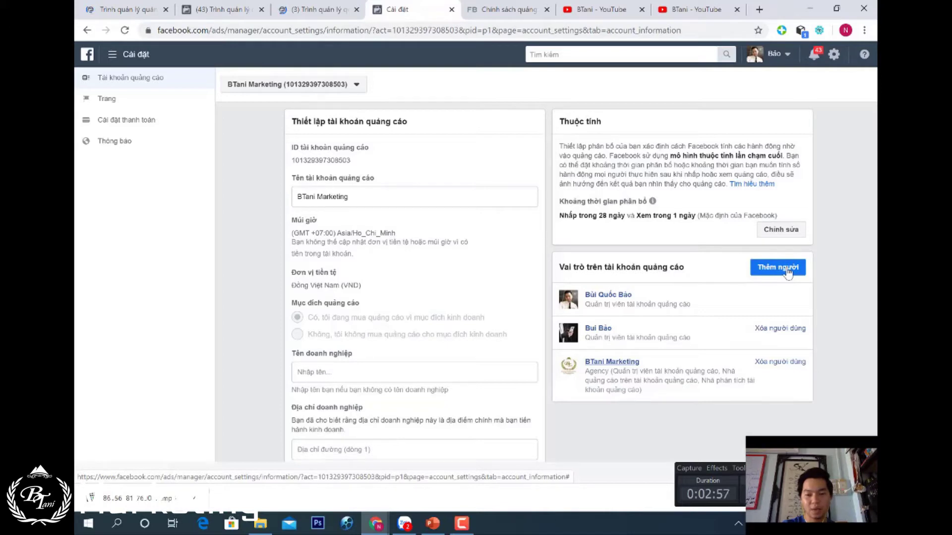
# Step: Start adding a person to the BTani Marketing ad account and fill in the friend's name
pyautogui.click(684, 320)
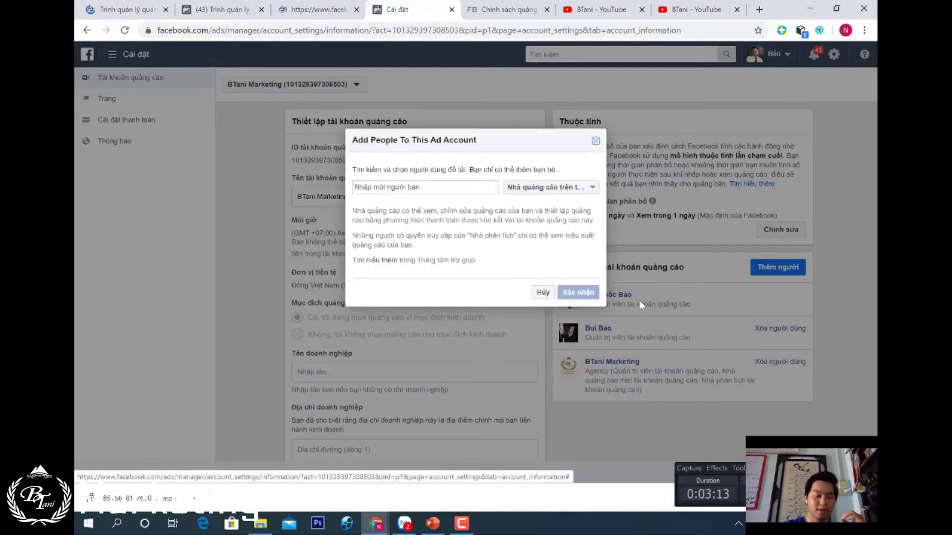
pyautogui.click(435, 188)
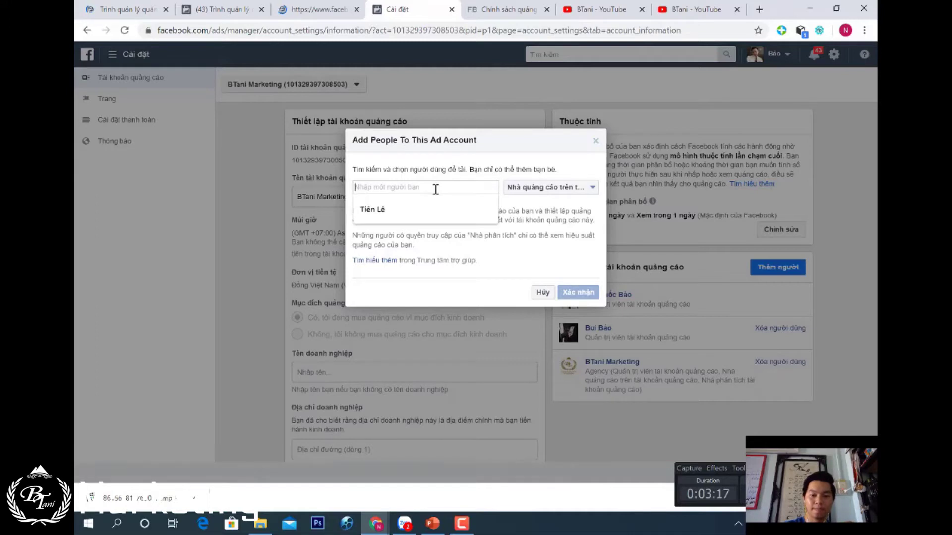
pyautogui.click(383, 215)
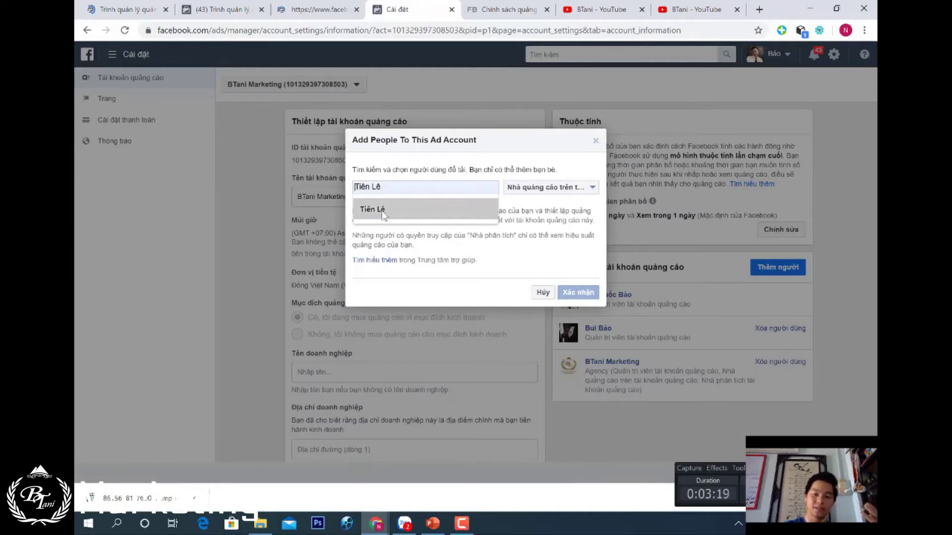
# Step: Review the assignable ad account roles and the advertiser and analyst permission descriptions, and cancel adding the person
pyautogui.click(546, 193)
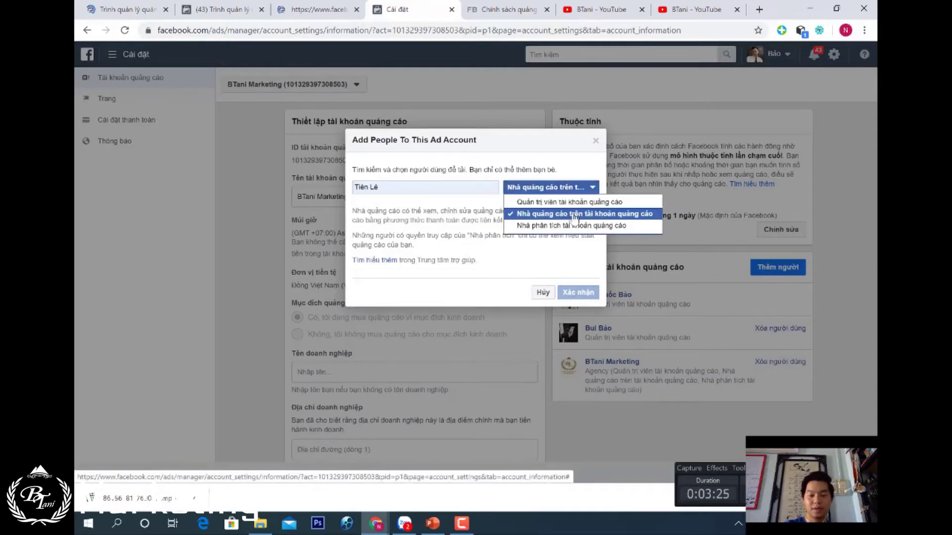
pyautogui.click(444, 220)
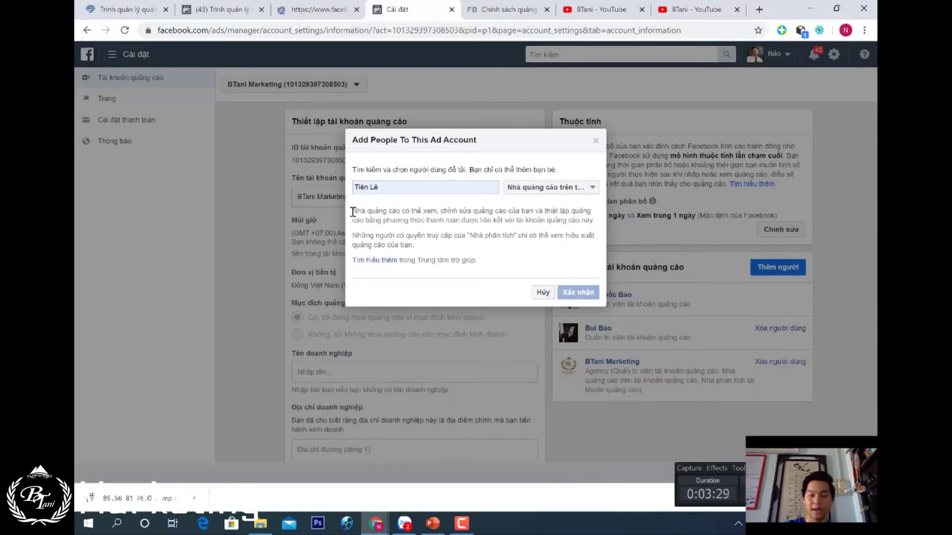
pyautogui.moveTo(357, 212); pyautogui.dragTo(593, 222)
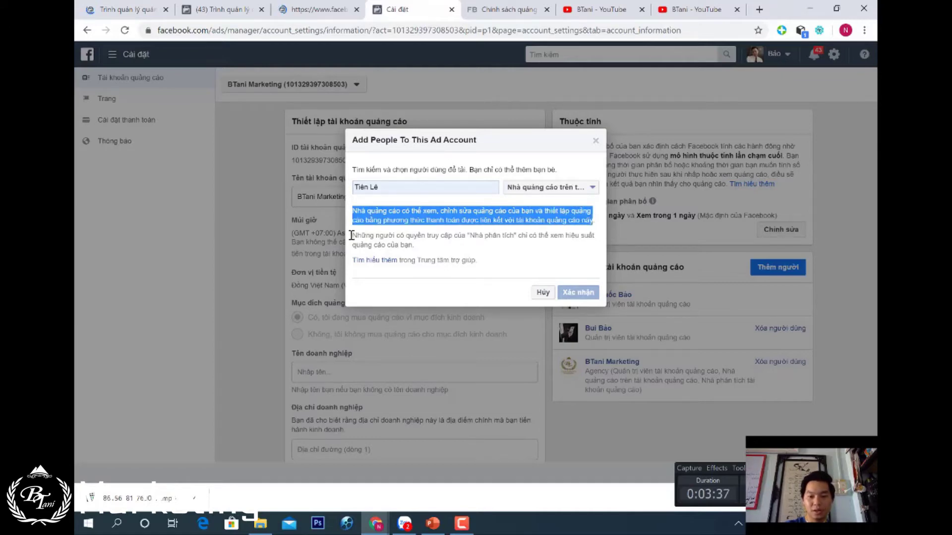
pyautogui.moveTo(357, 235); pyautogui.dragTo(484, 248)
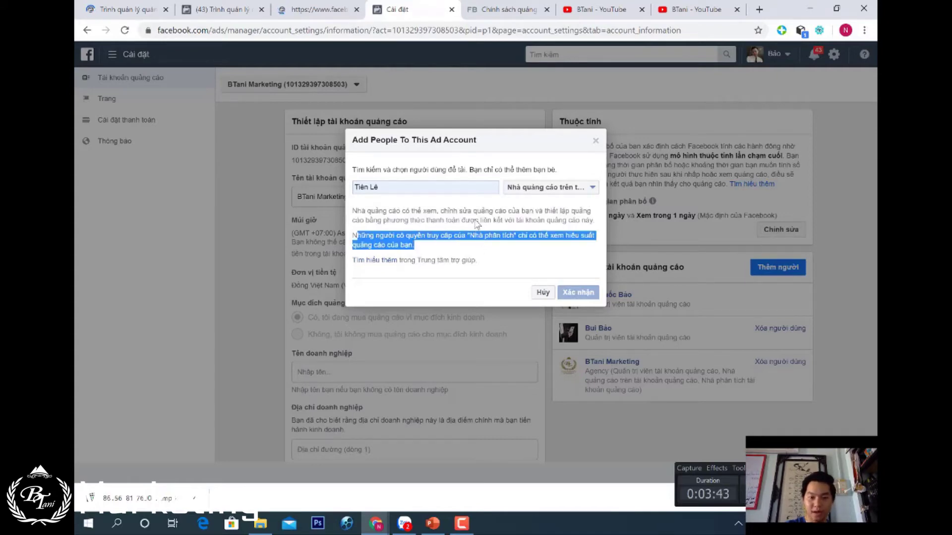
pyautogui.click(553, 200)
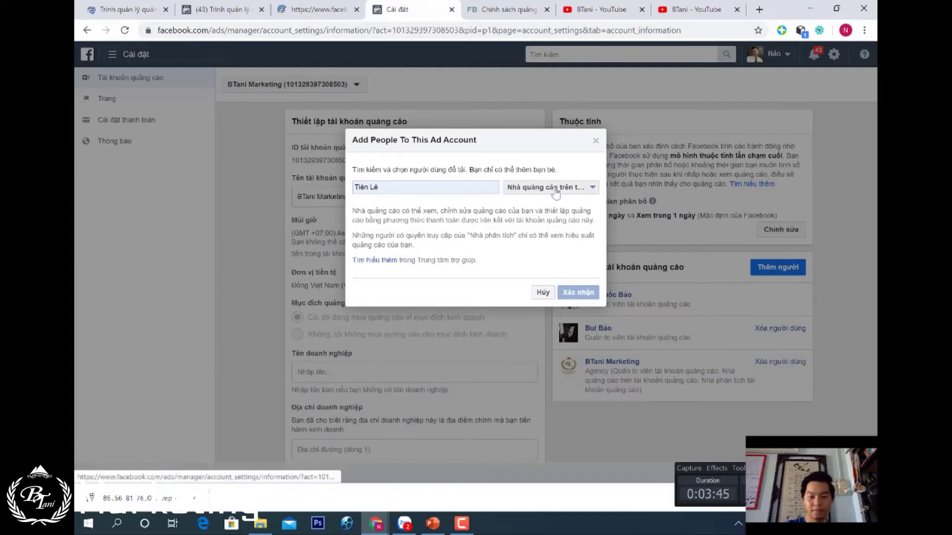
pyautogui.click(556, 191)
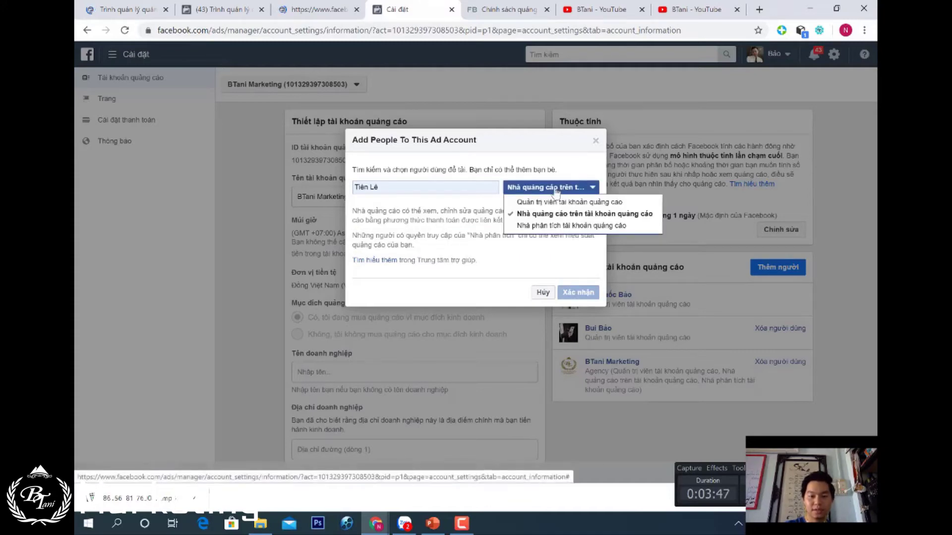
pyautogui.click(474, 208)
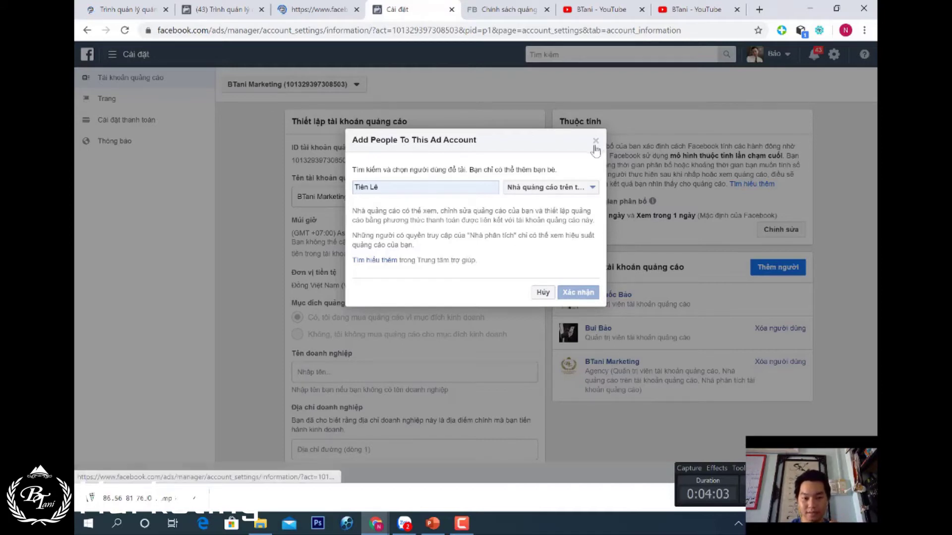
pyautogui.click(536, 293)
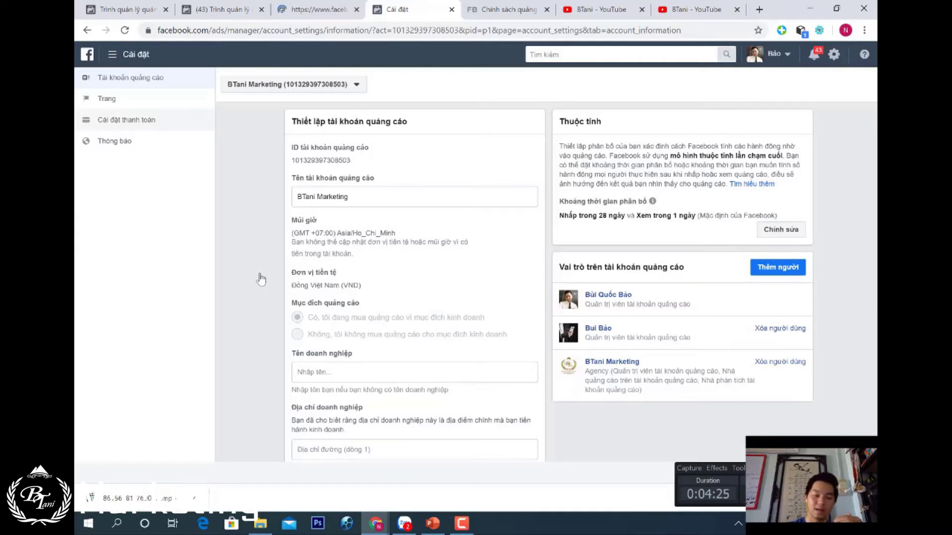
# Step: Open the payment settings (Cài đặt thanh toán) of the BTani Marketing ad account
pyautogui.hotkey('shift', 'F10')
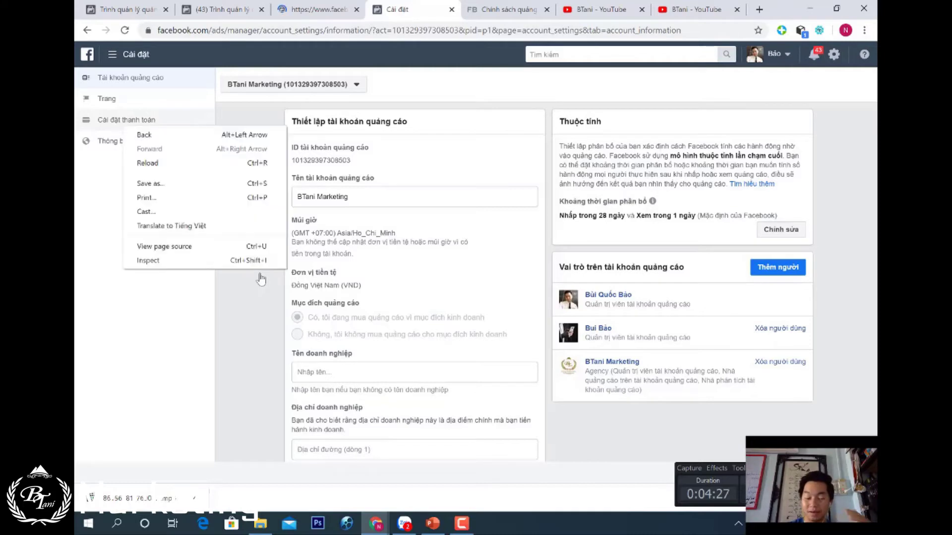
pyautogui.click(115, 124)
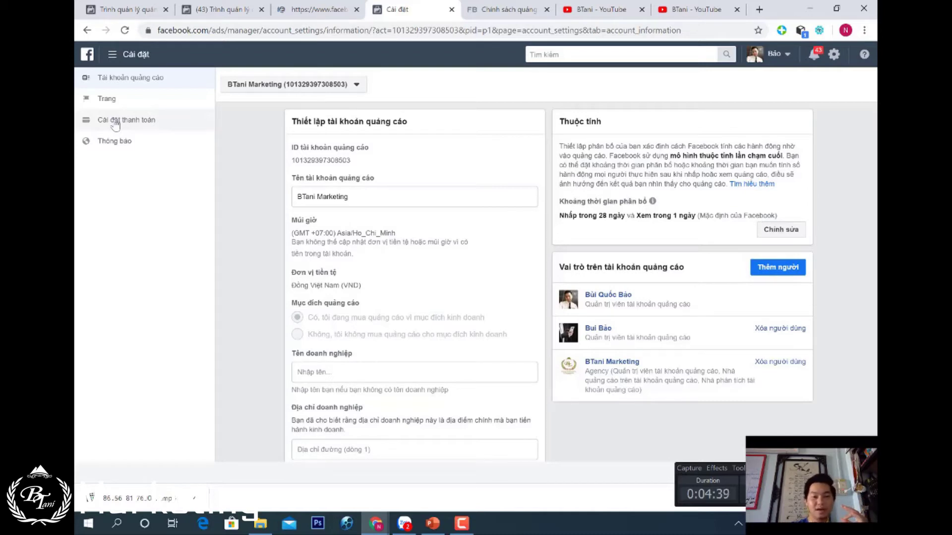
pyautogui.rightClick(115, 125)
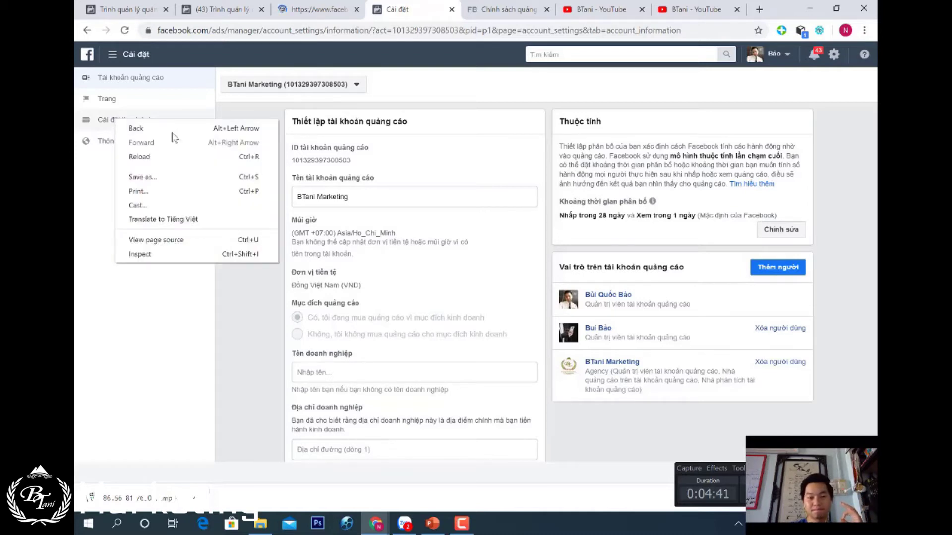
pyautogui.click(254, 303)
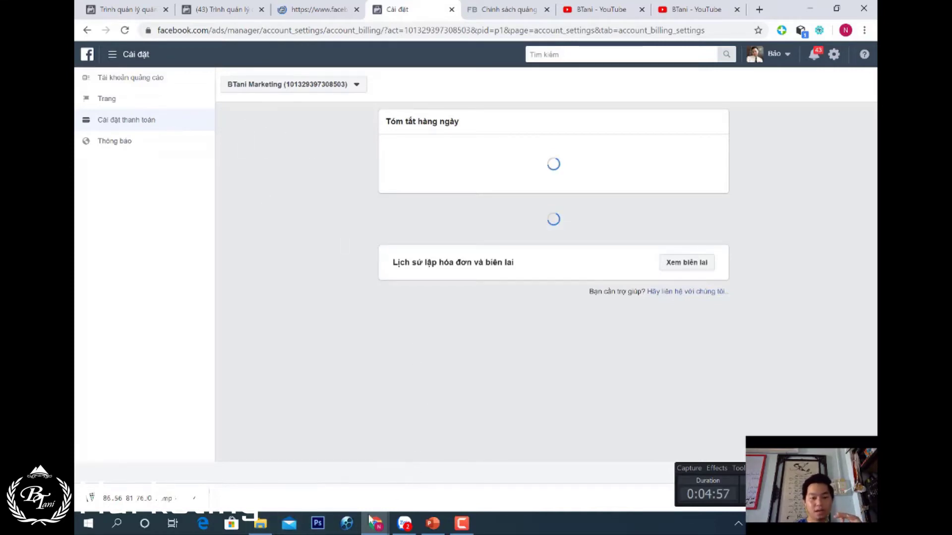
# Step: Switch to the Chrome window with Business Manager and show the BTani Marketing business home page
pyautogui.moveTo(375, 525)
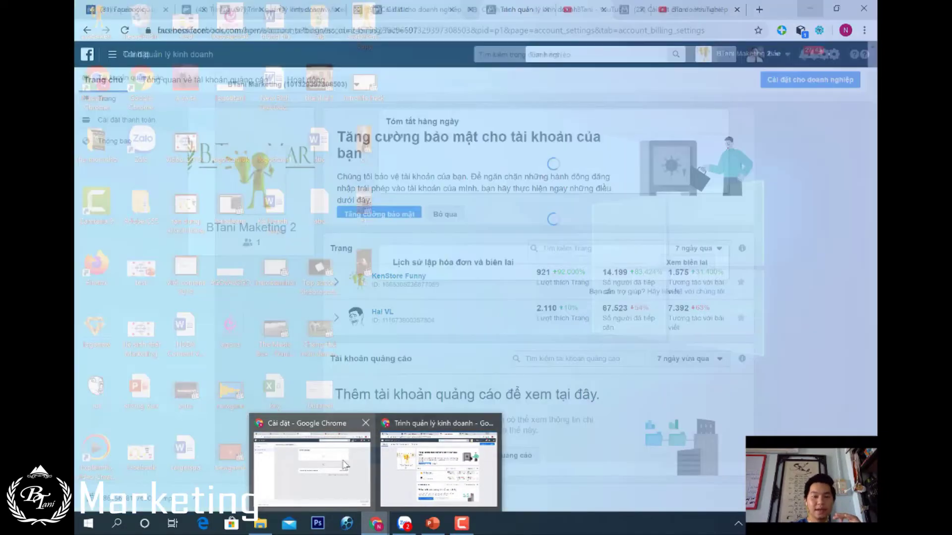
pyautogui.click(345, 465)
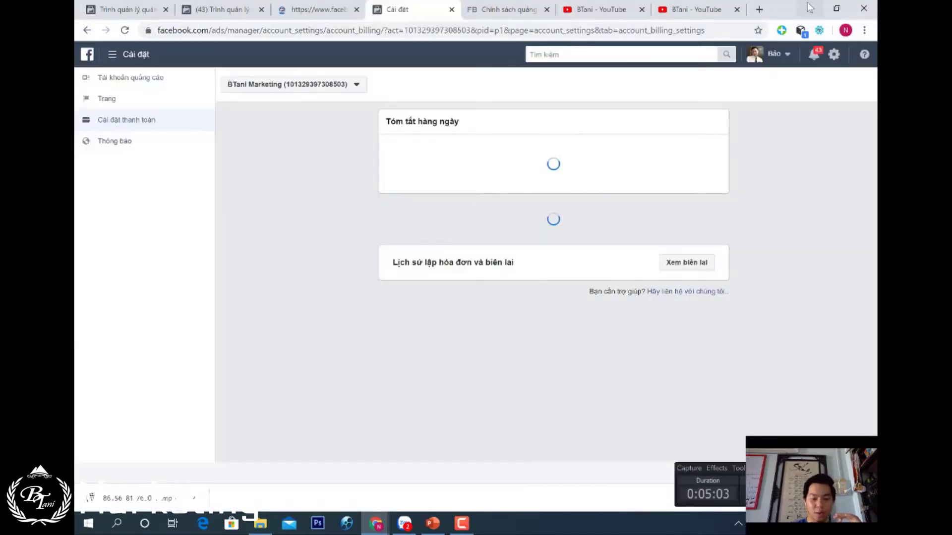
pyautogui.press('super+d')
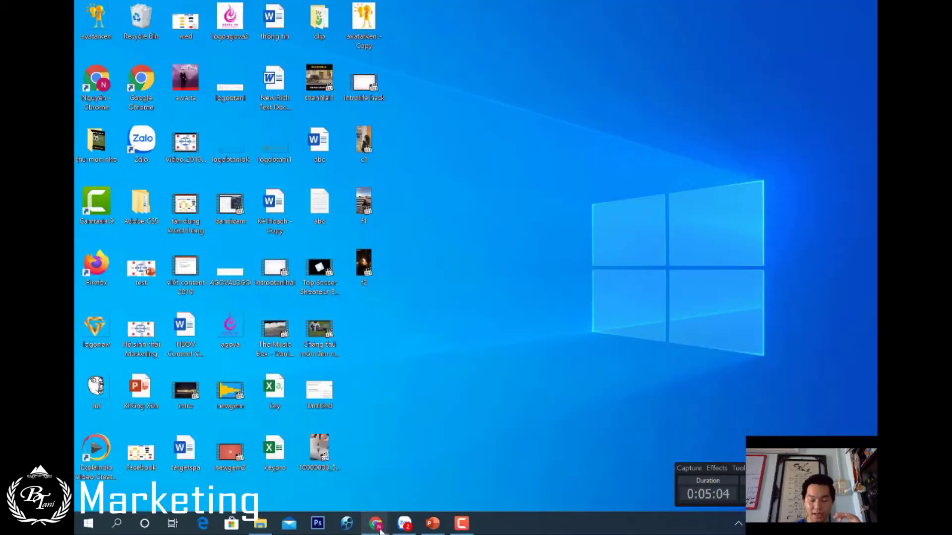
pyautogui.moveTo(379, 527)
pyautogui.click(410, 477)
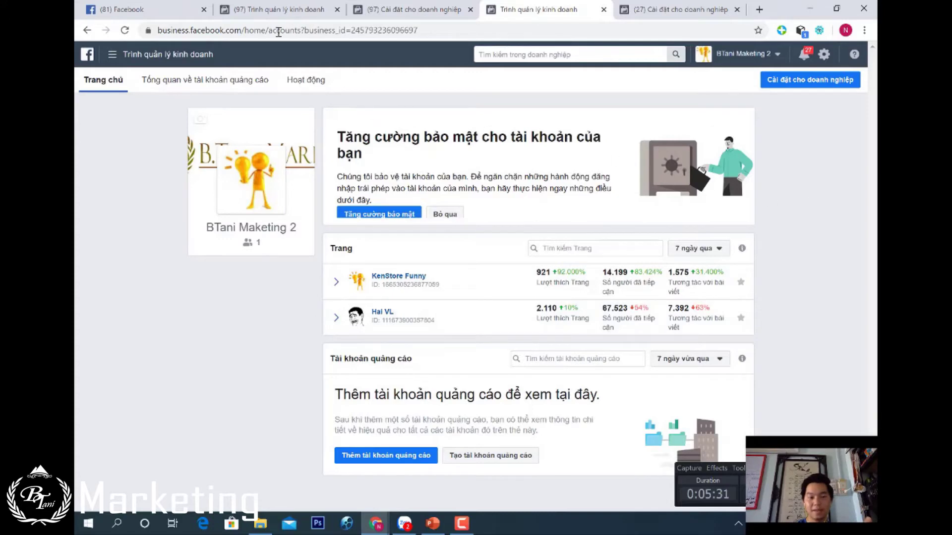
pyautogui.click(277, 12)
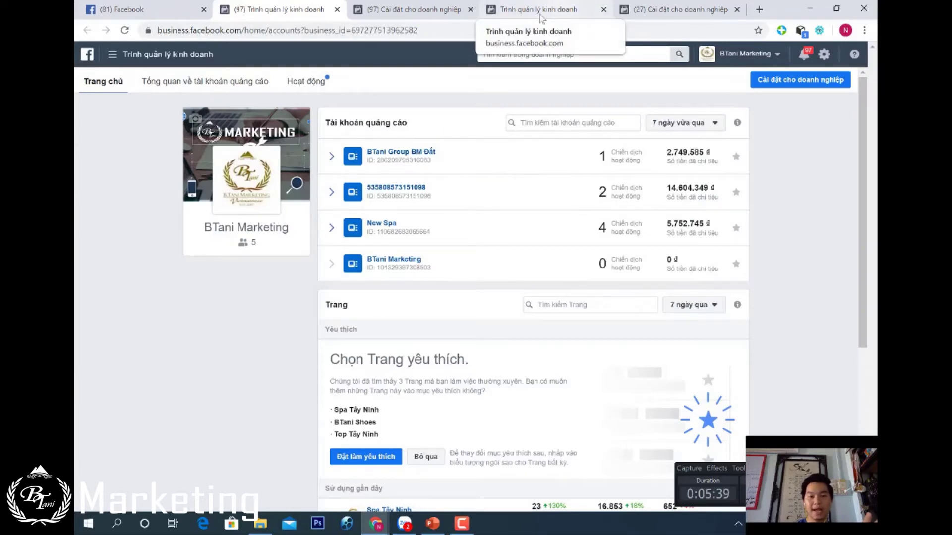
# Step: Compare the BTani Marketing and BTani Maketing 2 business home pages, and view the Business Manager accounts listed on the personal Facebook profile
pyautogui.click(526, 10)
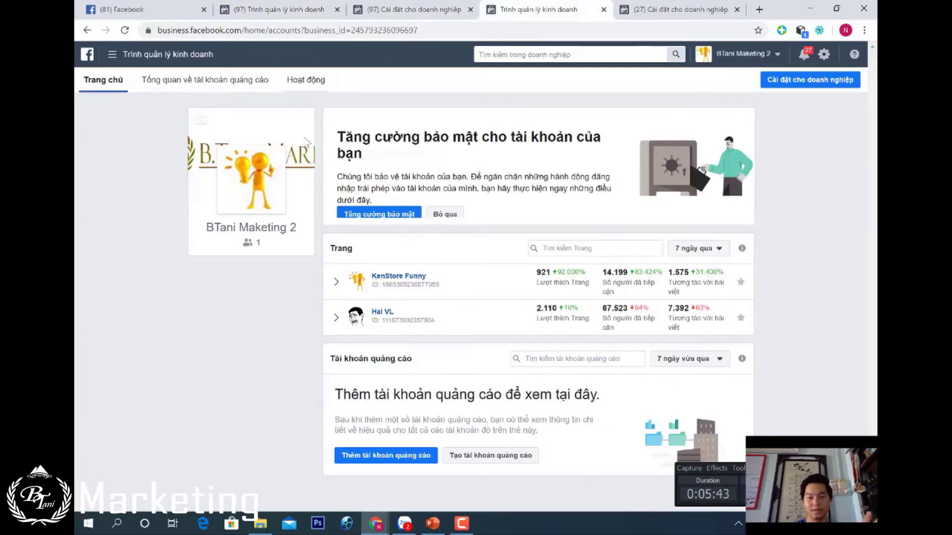
pyautogui.click(272, 13)
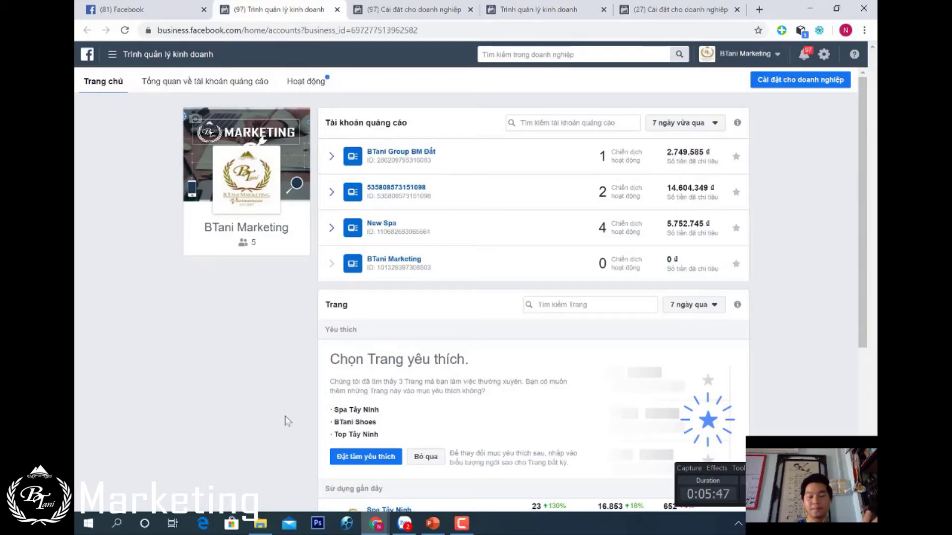
pyautogui.click(132, 14)
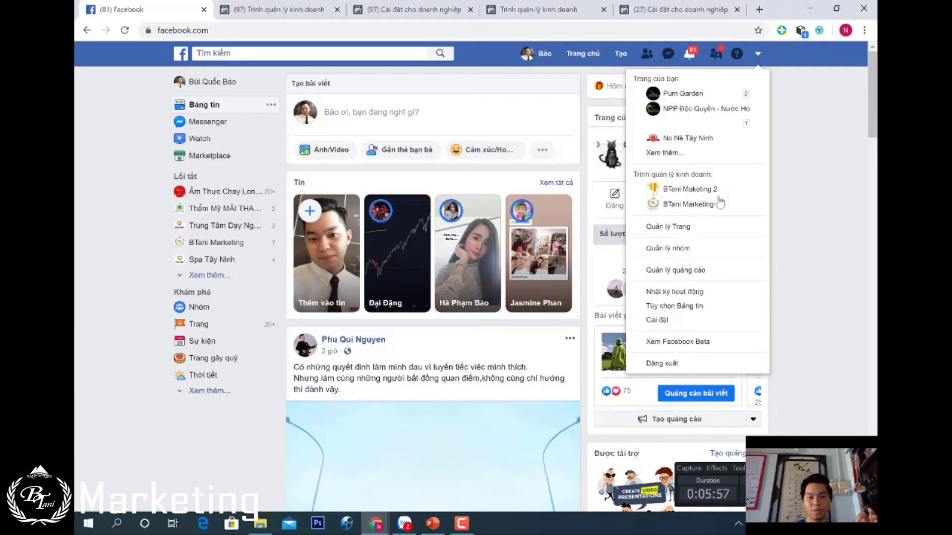
pyautogui.click(307, 10)
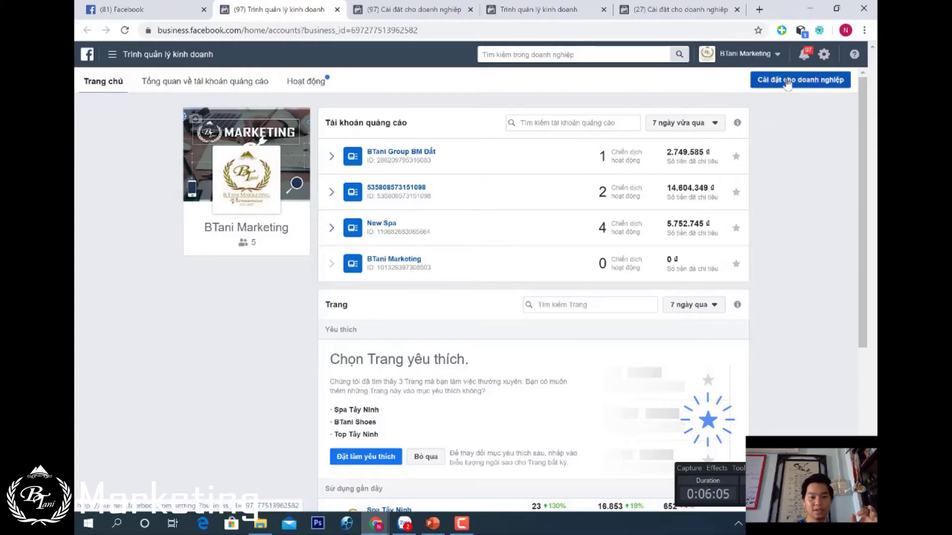
pyautogui.click(414, 9)
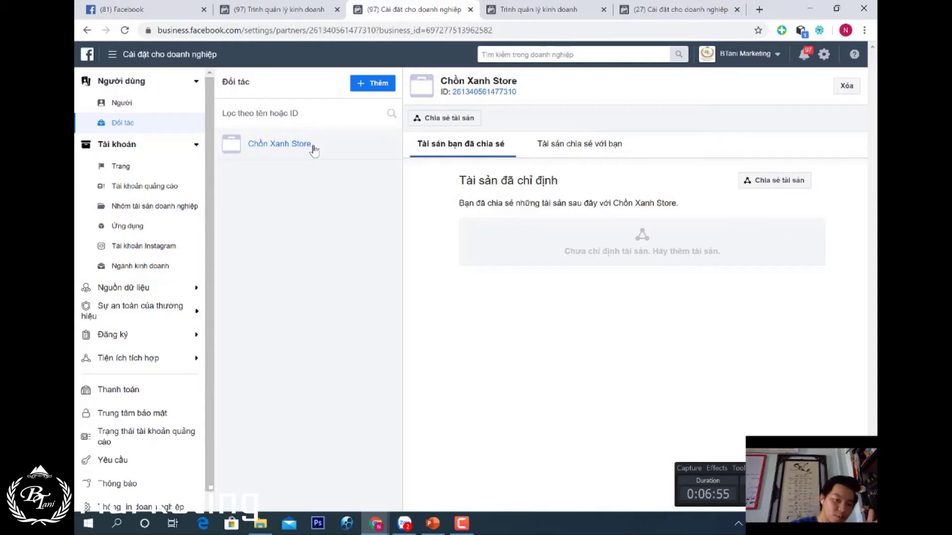
pyautogui.click(538, 10)
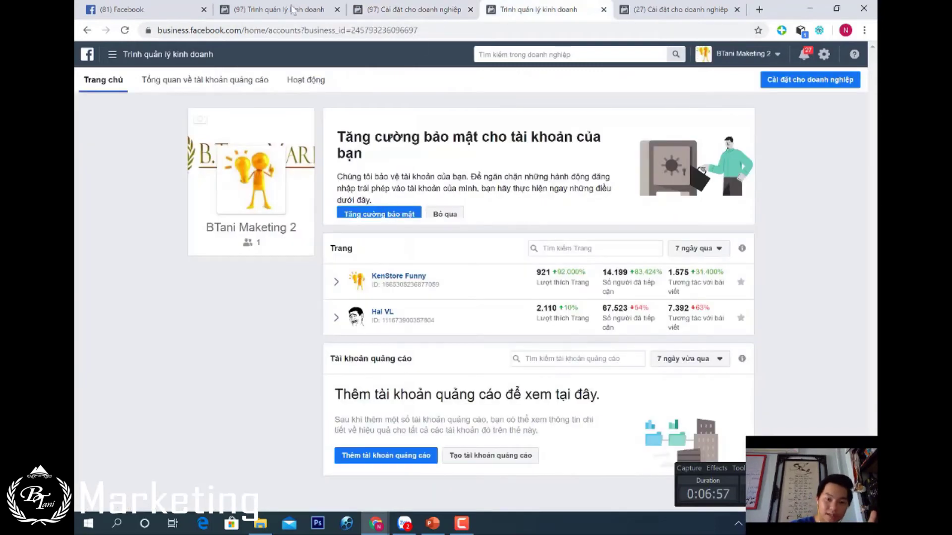
pyautogui.click(292, 11)
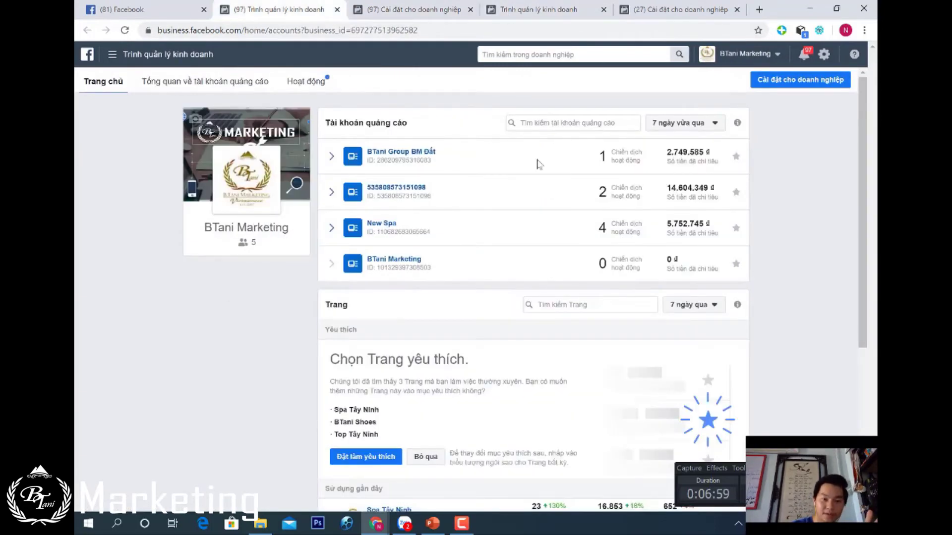
pyautogui.click(548, 8)
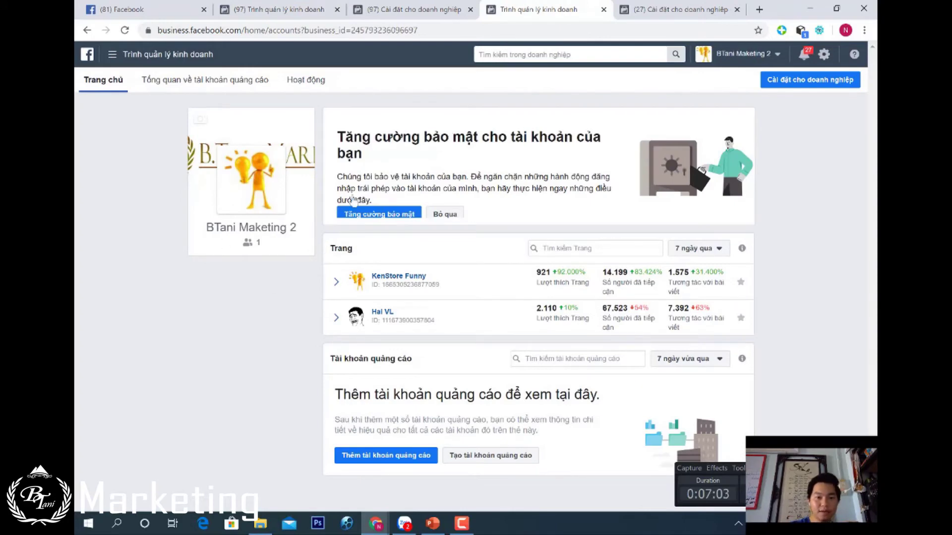
pyautogui.click(275, 11)
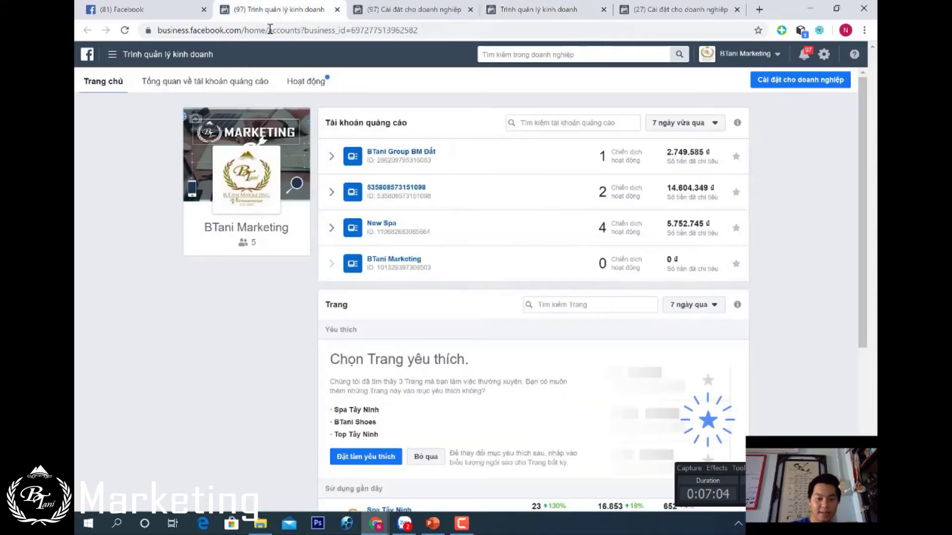
# Step: In BTani Marketing's partner settings (Đối tác), start adding a new partner with access to the business's own assets
pyautogui.click(397, 10)
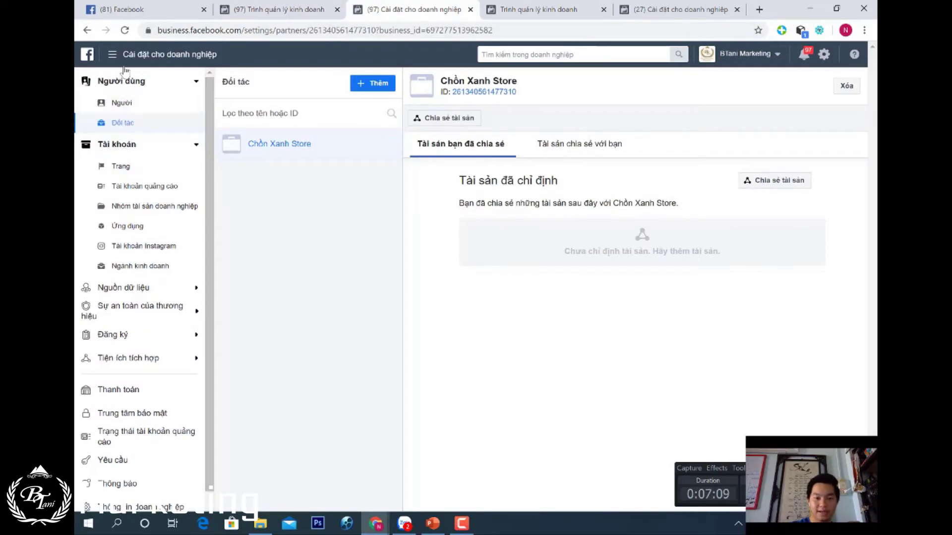
pyautogui.click(196, 82)
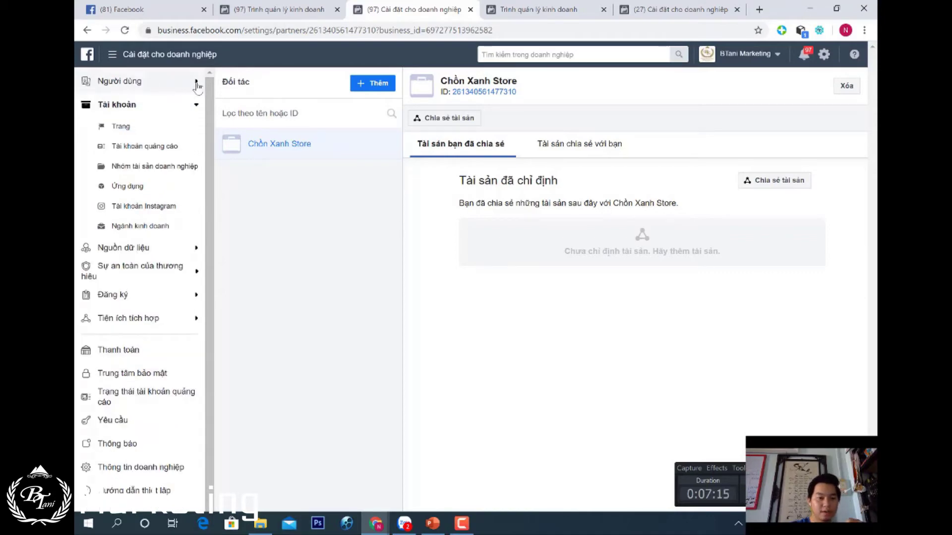
pyautogui.click(197, 83)
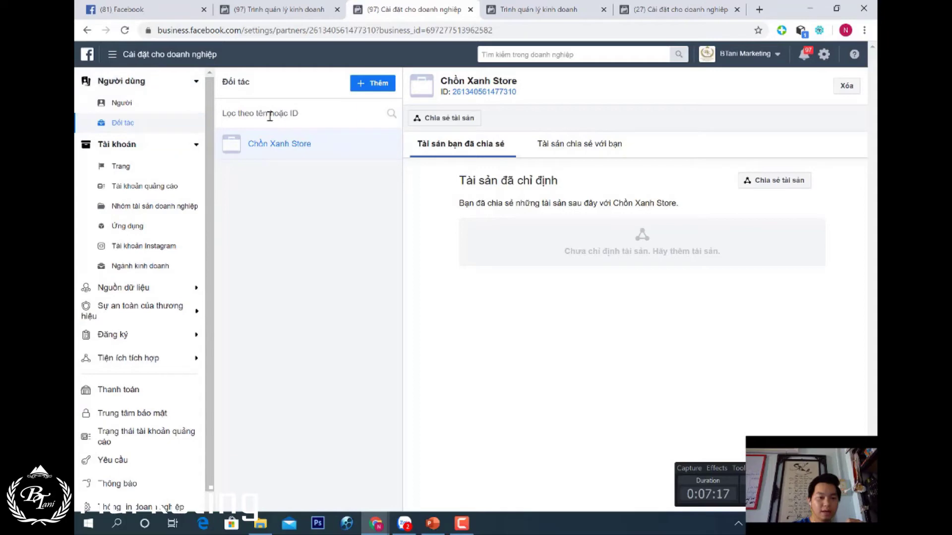
pyautogui.click(366, 88)
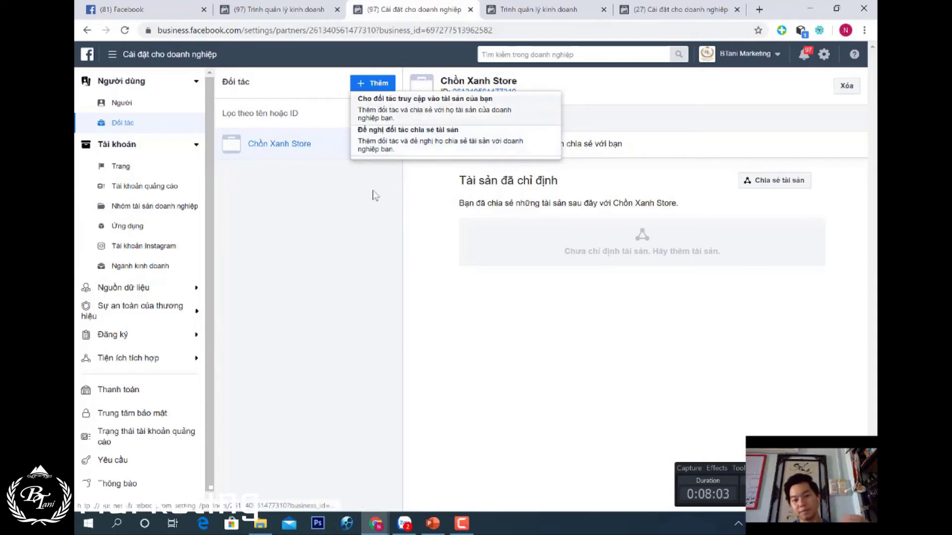
pyautogui.click(448, 112)
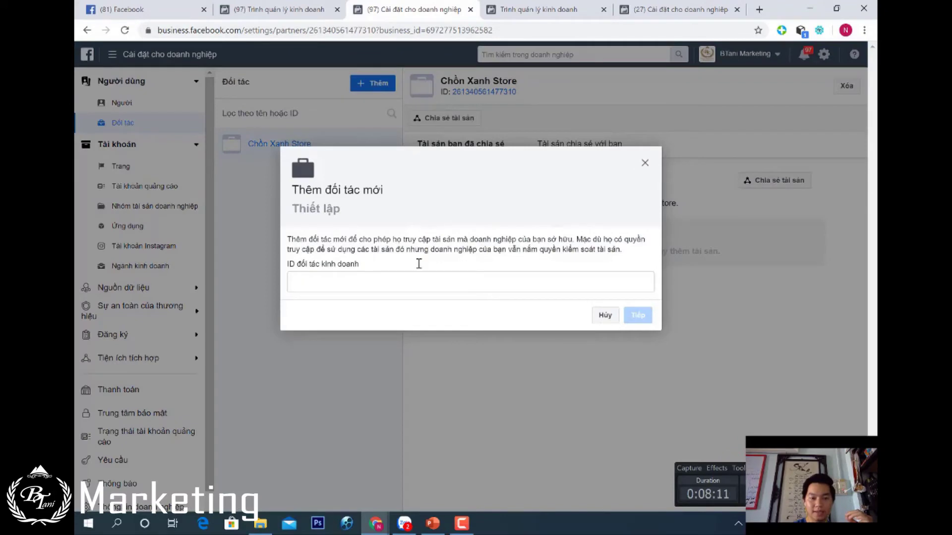
pyautogui.click(384, 277)
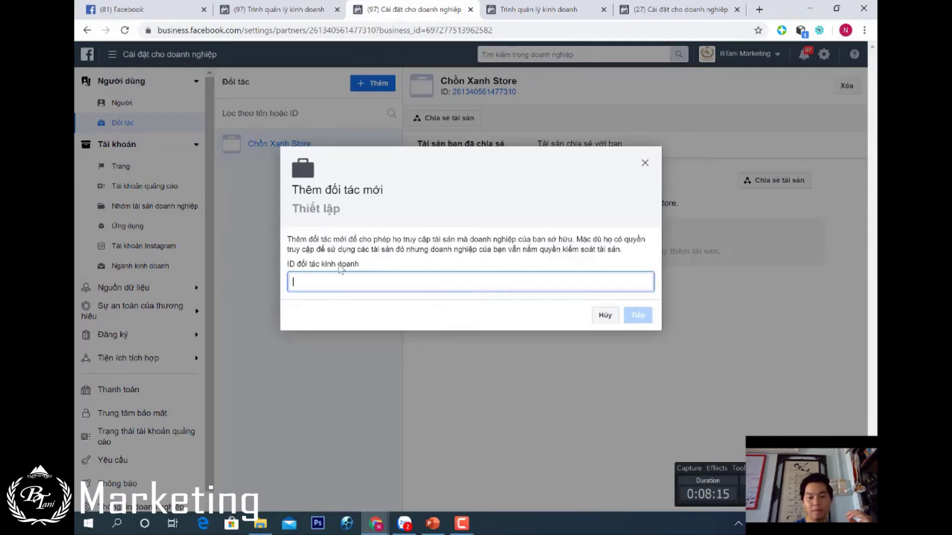
# Step: Copy BTani Maketing 2's Business Manager ID from its business information (Thông tin doanh nghiệp)
pyautogui.click(647, 11)
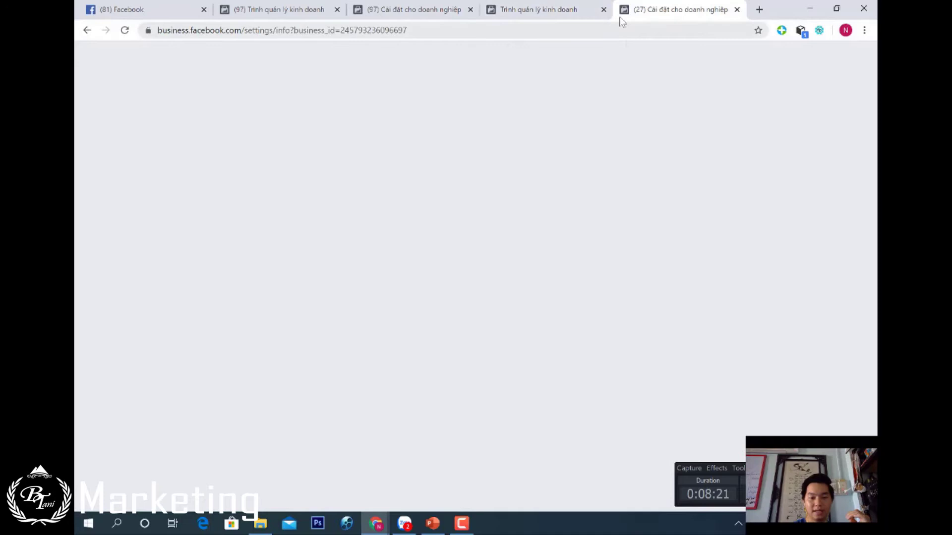
pyautogui.click(405, 10)
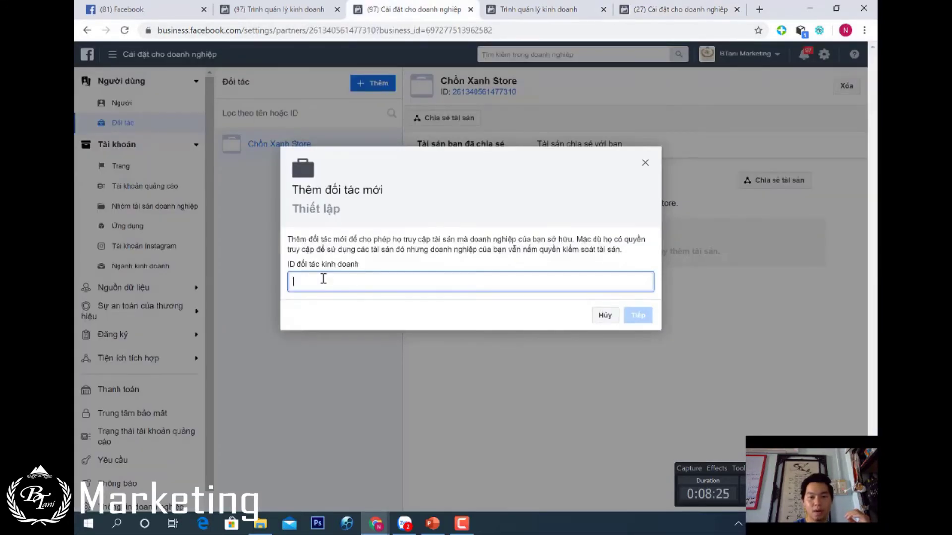
pyautogui.click(676, 13)
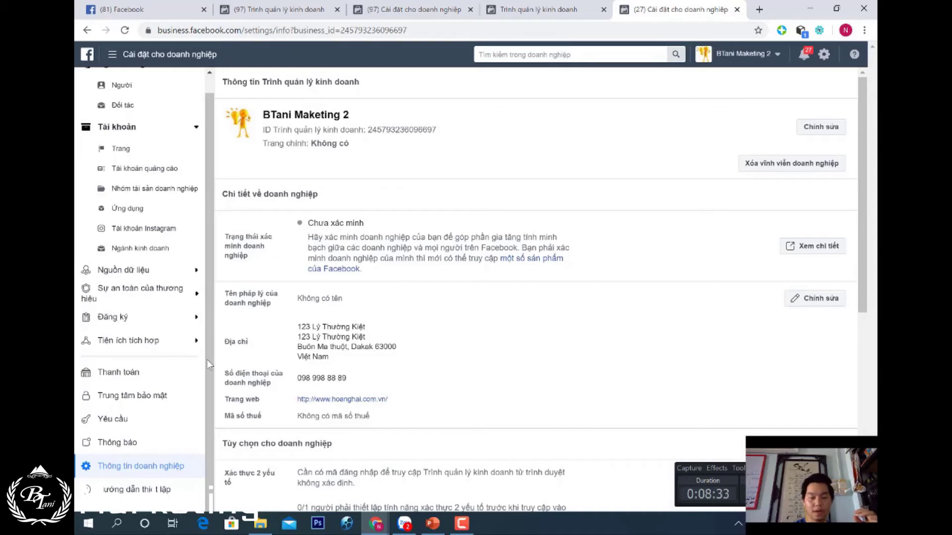
pyautogui.scroll(1, 178, 278)
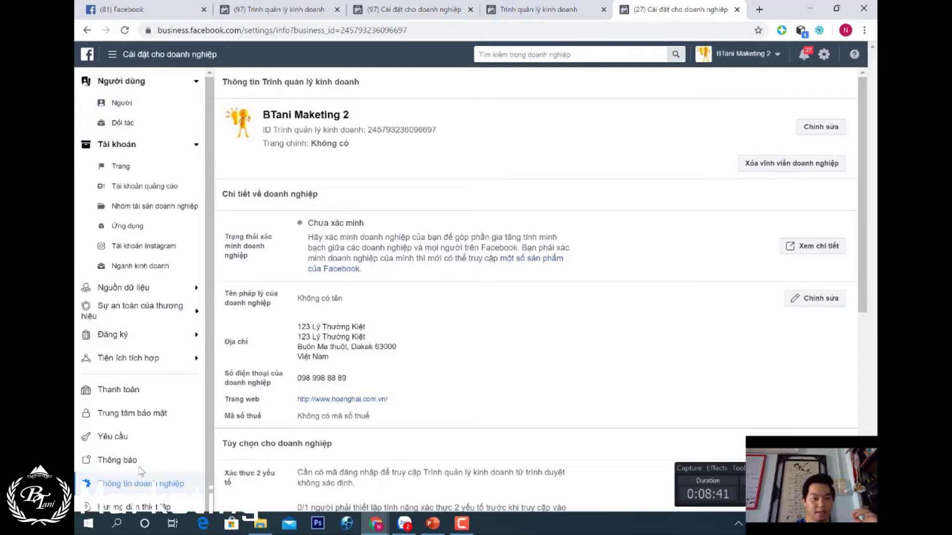
pyautogui.scroll(-1, 144, 472)
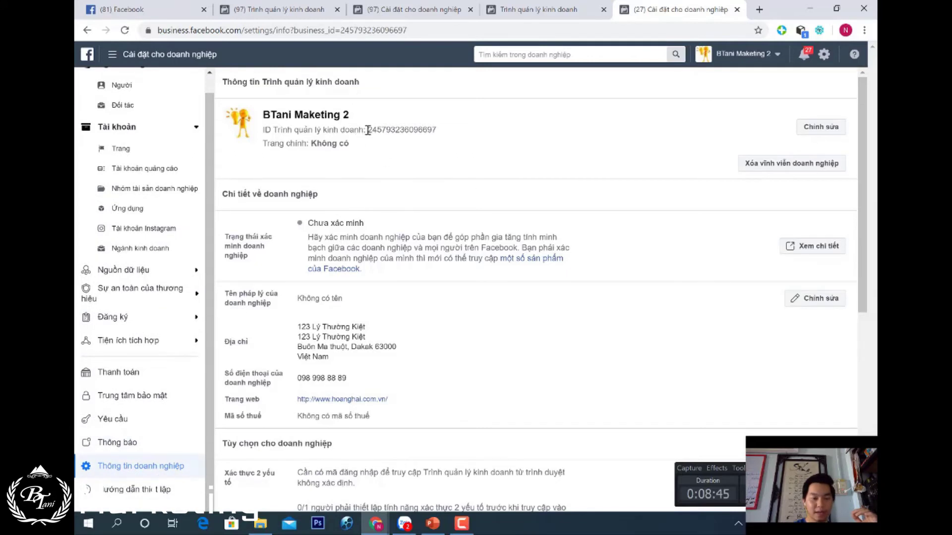
pyautogui.moveTo(368, 130); pyautogui.dragTo(446, 132)
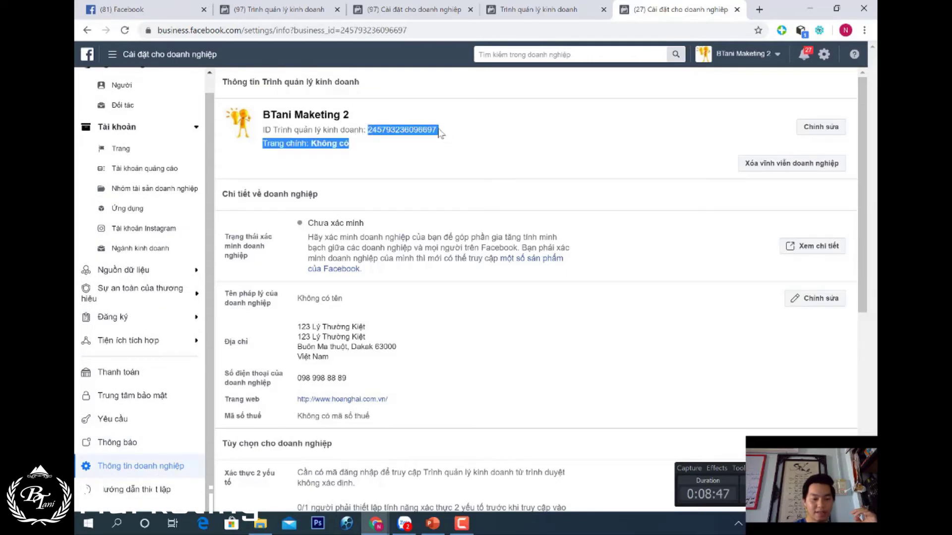
pyautogui.moveTo(438, 129); pyautogui.dragTo(371, 126)
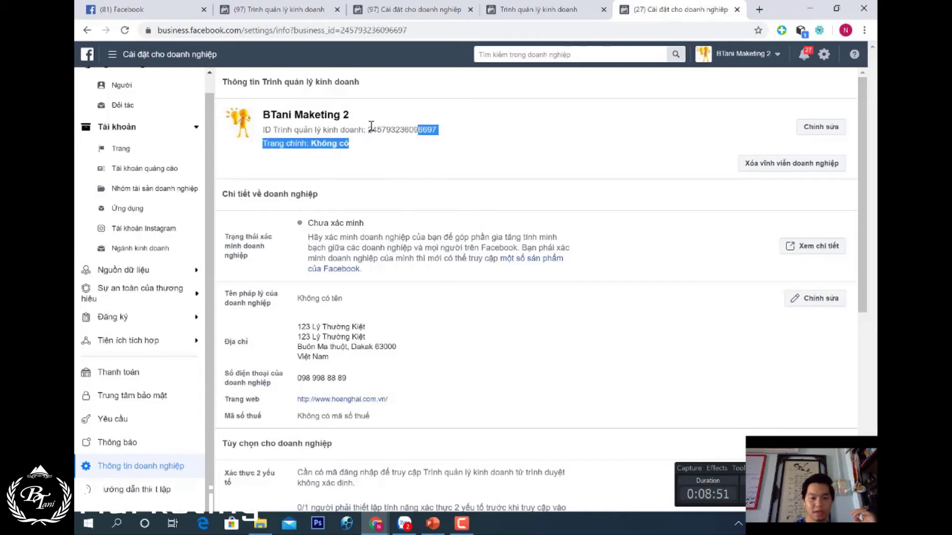
pyautogui.click(370, 127)
pyautogui.moveTo(368, 130); pyautogui.dragTo(436, 129)
pyautogui.hotkey('ctrl', 'c')
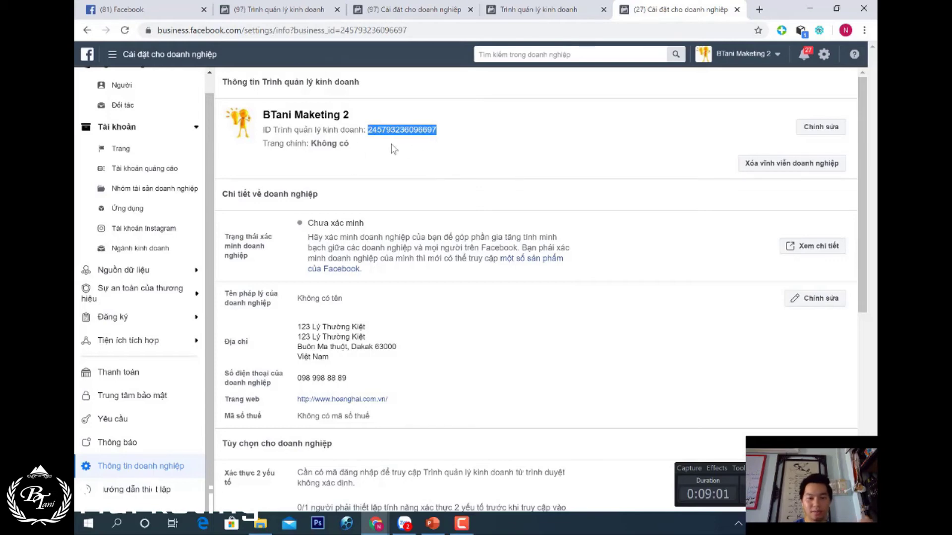
# Step: Paste the copied business ID as BTani Marketing's new partner ID and continue to the asset assignment
pyautogui.click(285, 11)
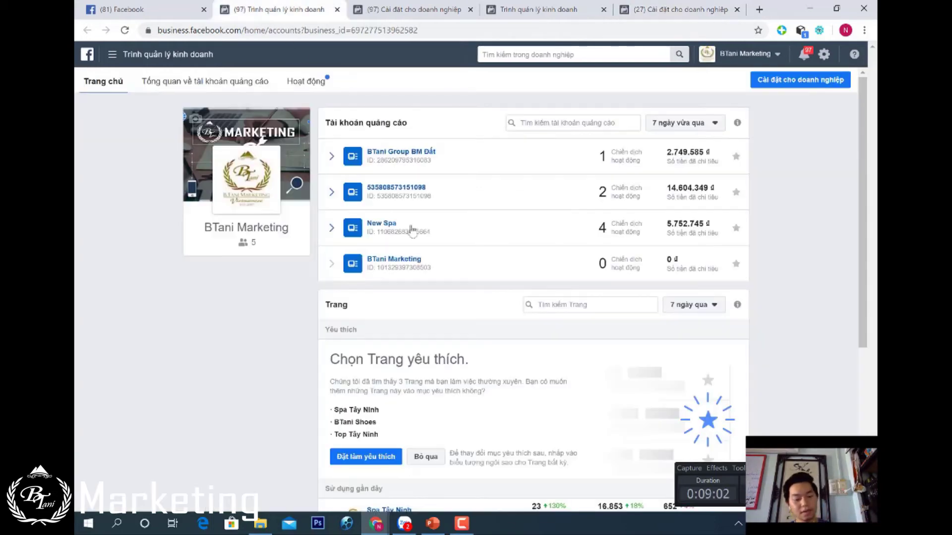
pyautogui.click(406, 9)
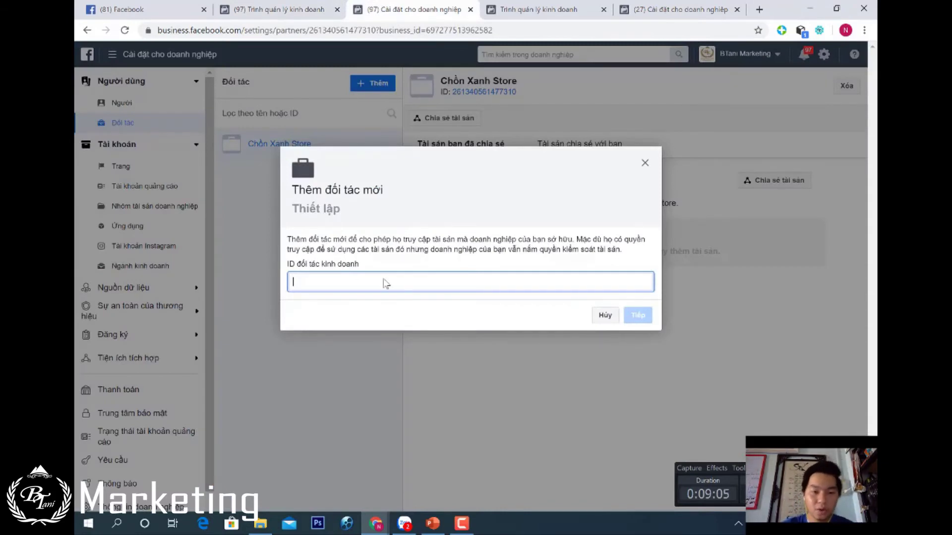
pyautogui.hotkey('ctrl', 'v')
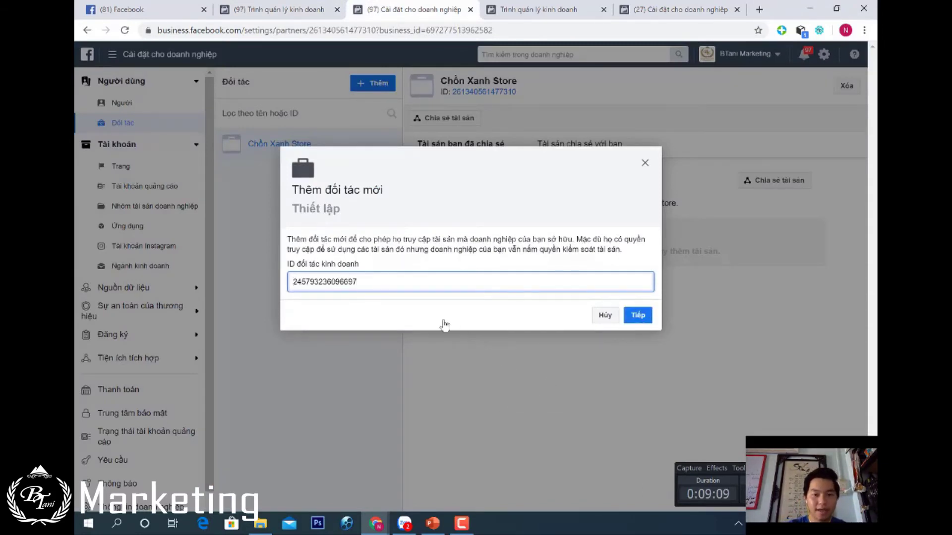
pyautogui.click(638, 315)
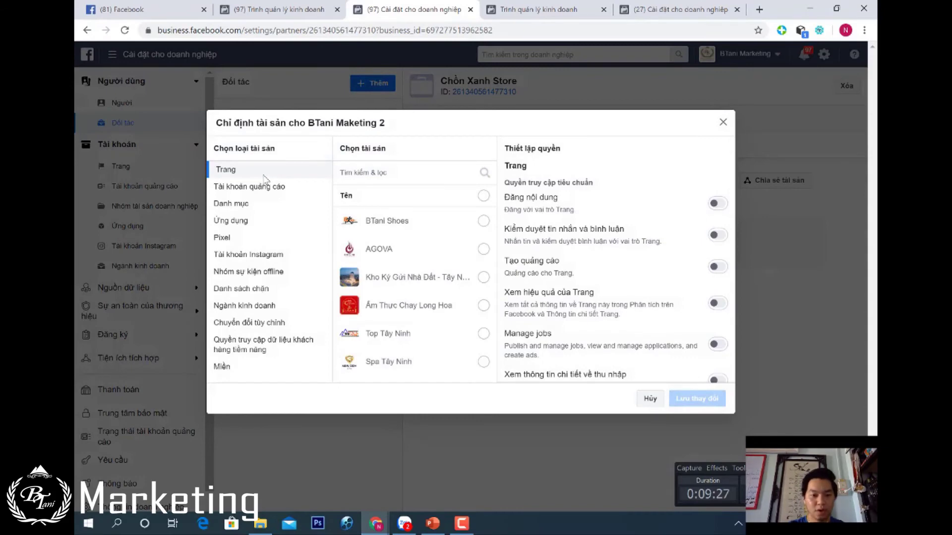
# Step: Select the BTani Shoes page as the asset to assign to BTani Maketing 2
pyautogui.scroll(-1, 427, 238)
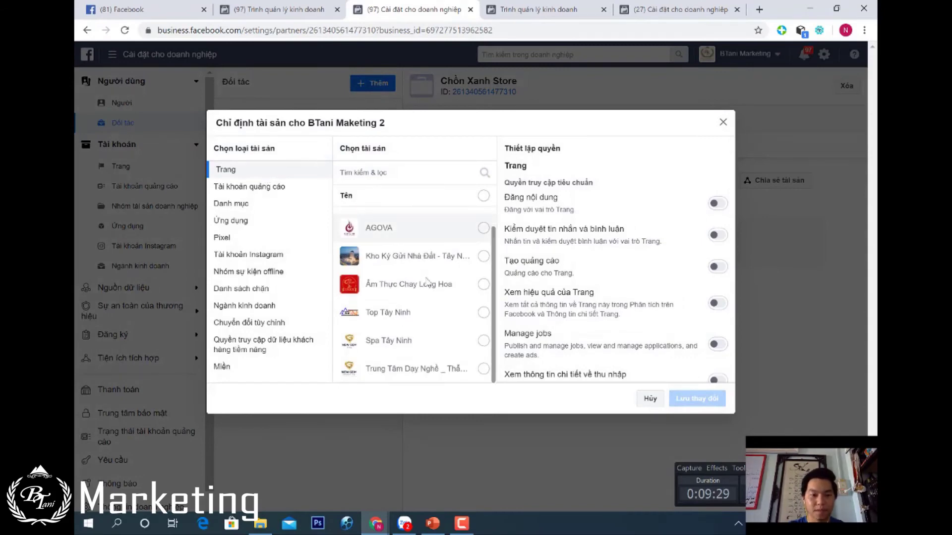
pyautogui.scroll(1, 427, 280)
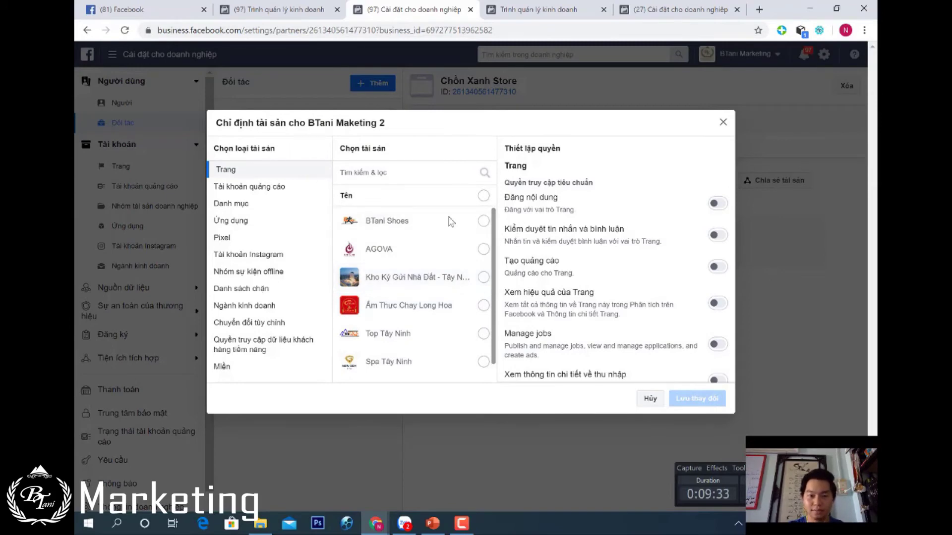
pyautogui.click(483, 223)
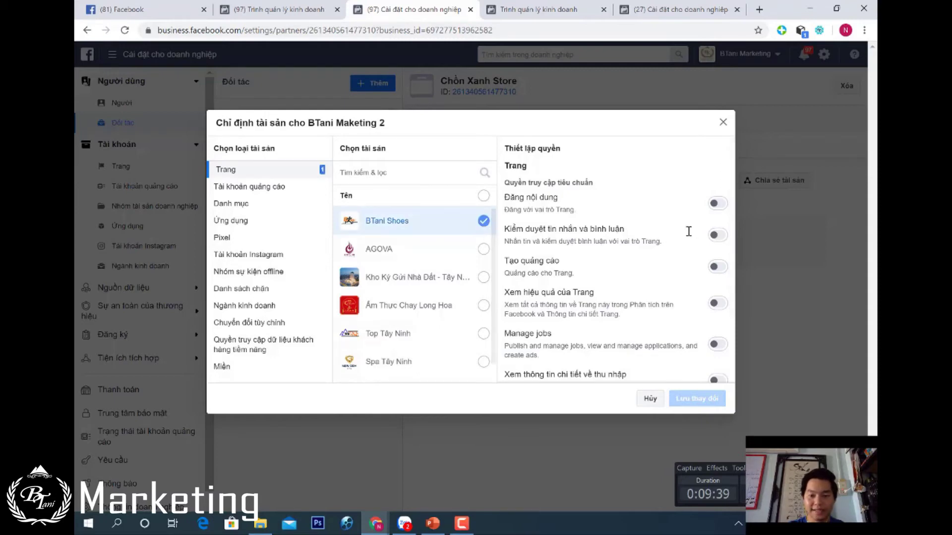
# Step: Review the page permissions and enable ad creation (Tạo quảng cáo) and content publishing (Đăng nội dung) for BTani Shoes
pyautogui.scroll(-2, 688, 231)
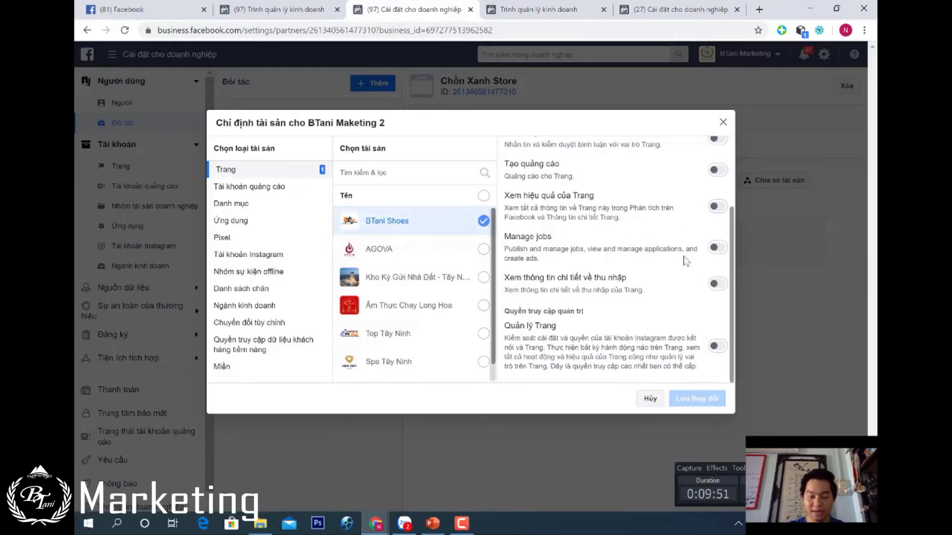
pyautogui.scroll(1, 686, 274)
pyautogui.scroll(2, 686, 274)
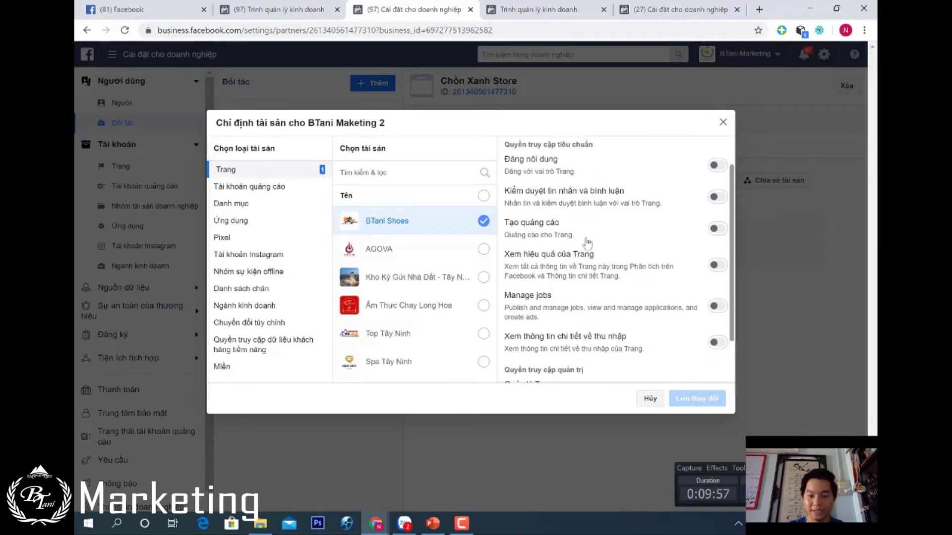
pyautogui.click(723, 231)
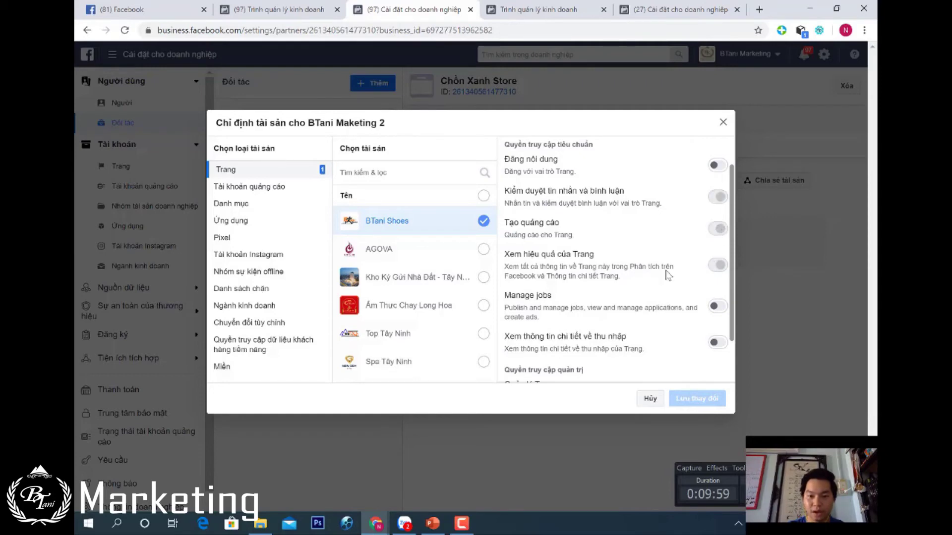
pyautogui.click(720, 165)
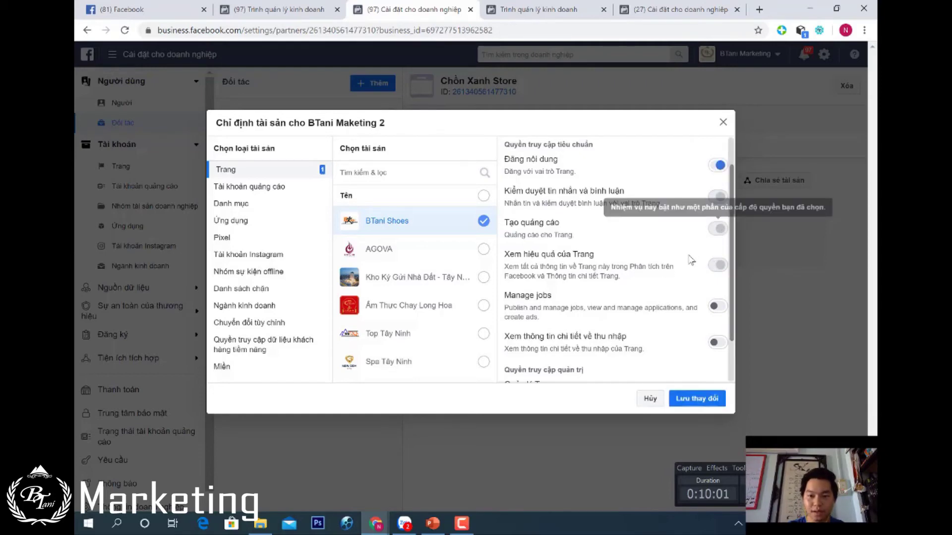
pyautogui.scroll(-2, 690, 271)
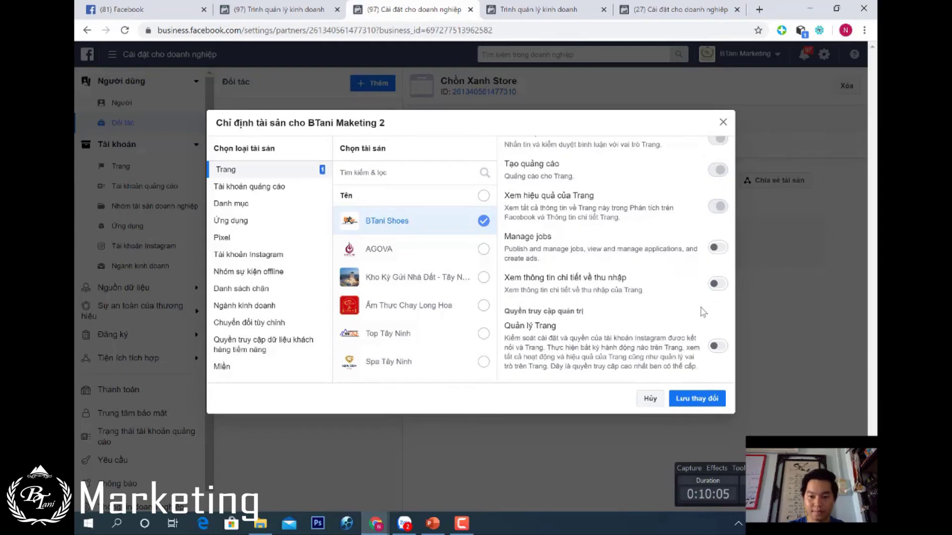
# Step: Examine the remaining BTani Shoes page permissions down to the page management access (Quản lý Trang)
pyautogui.scroll(1, 701, 288)
pyautogui.scroll(1, 700, 289)
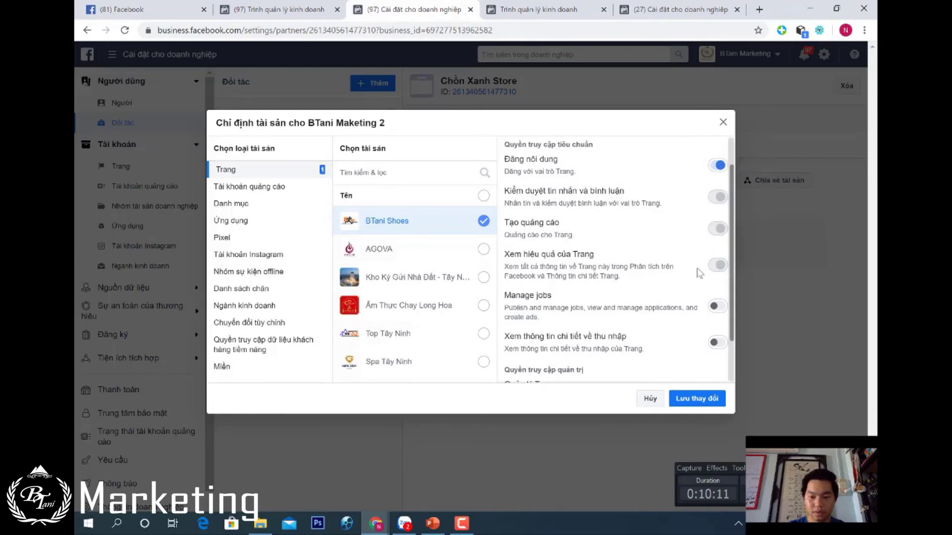
pyautogui.scroll(-2, 708, 292)
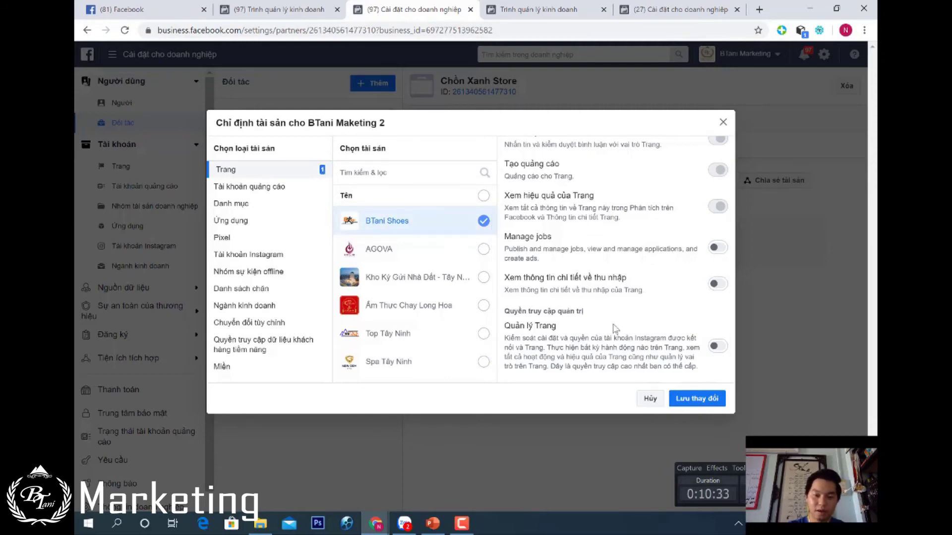
# Step: Look at the personal Facebook home and BTani Marketing's Business Manager home, and return to the asset assignment
pyautogui.click(164, 11)
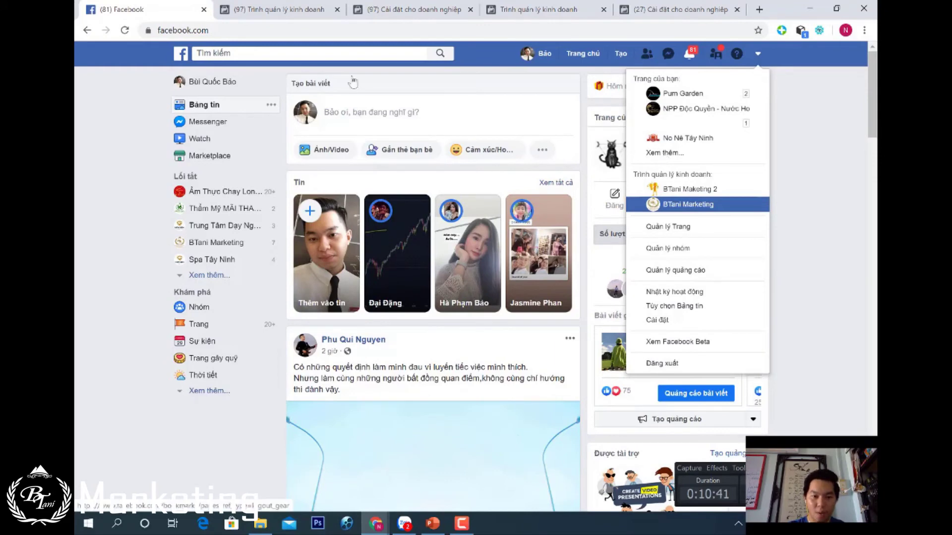
pyautogui.click(416, 10)
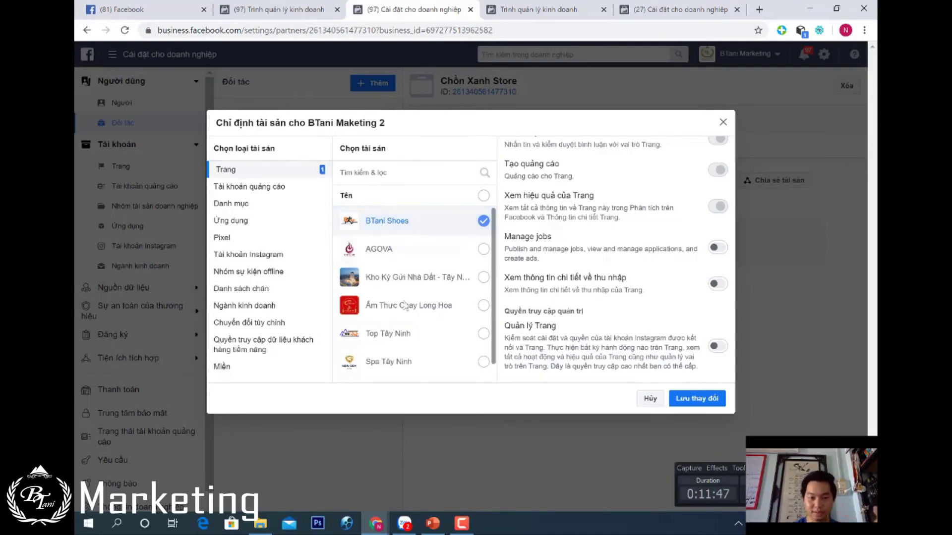
pyautogui.click(171, 9)
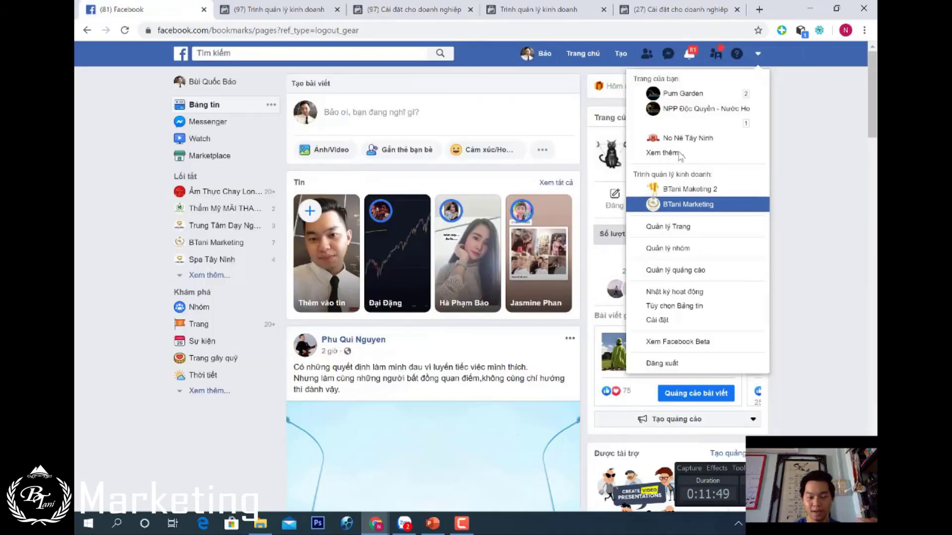
pyautogui.click(542, 6)
pyautogui.click(274, 8)
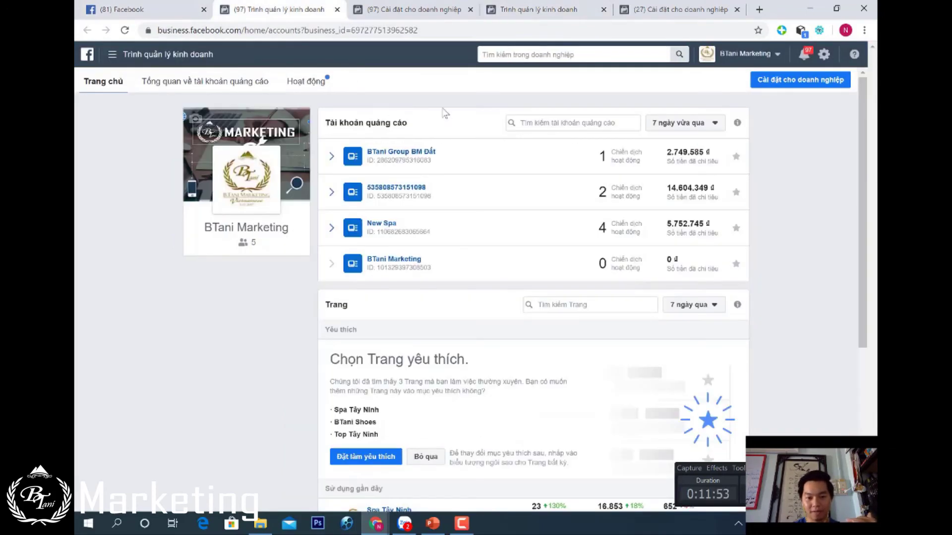
pyautogui.click(388, 12)
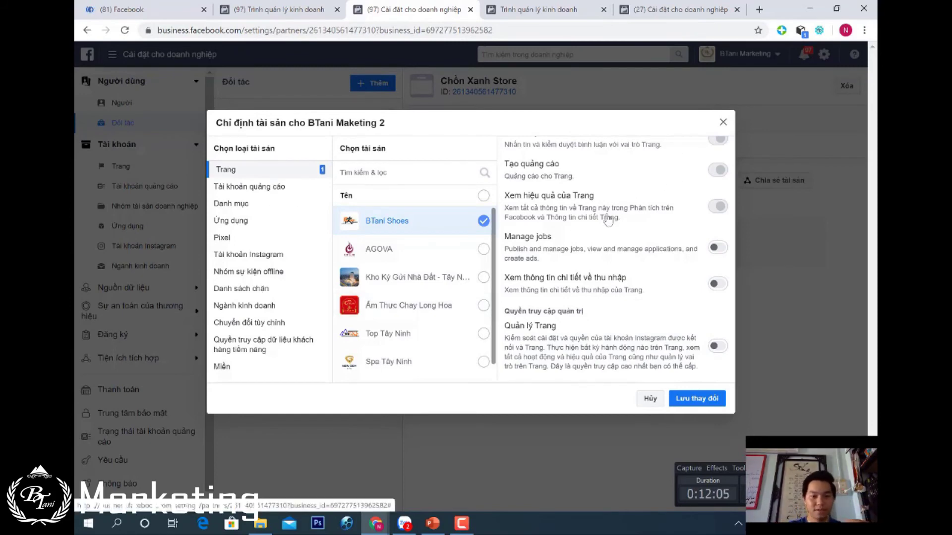
# Step: Add the BTani Group BM Đất ad account to BTani Maketing 2's assets and enable campaign management (Quản lý chiến dịch)
pyautogui.click(268, 191)
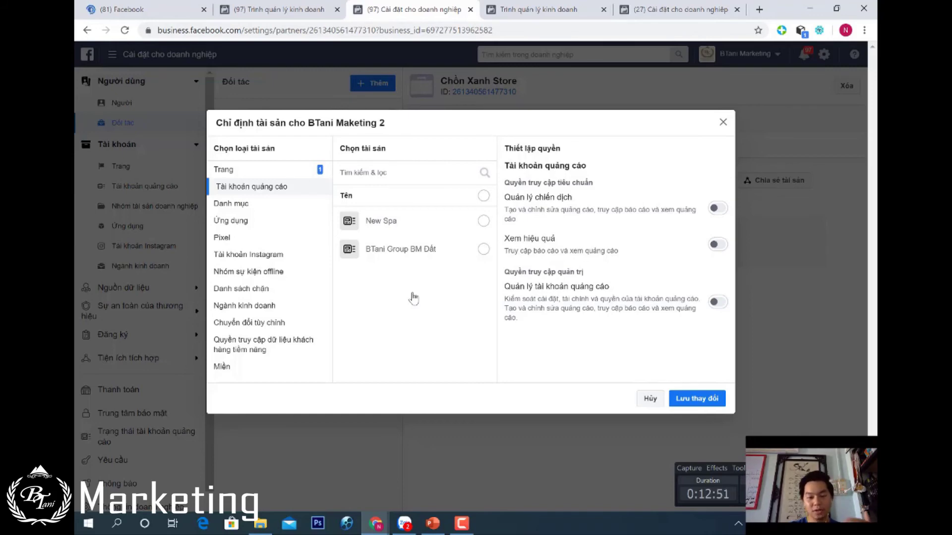
pyautogui.click(484, 249)
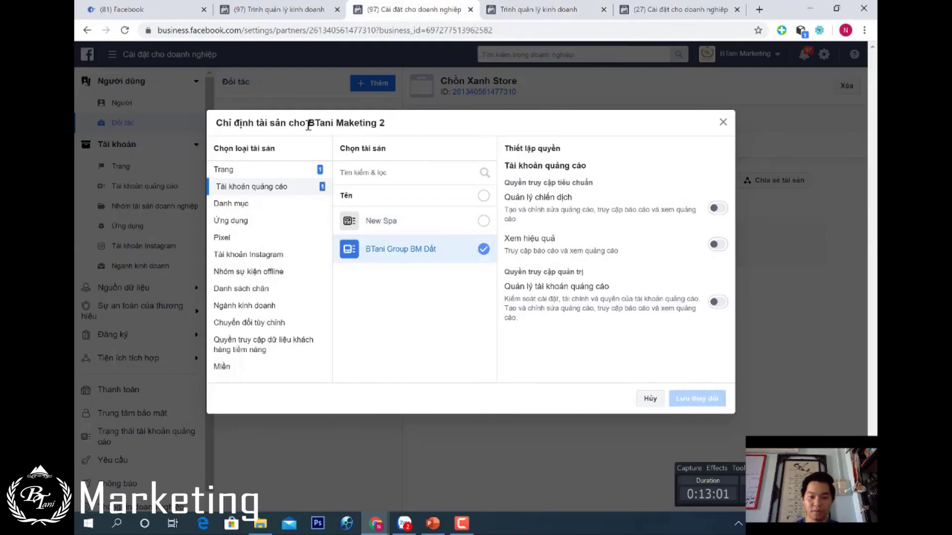
pyautogui.moveTo(308, 123); pyautogui.dragTo(385, 124)
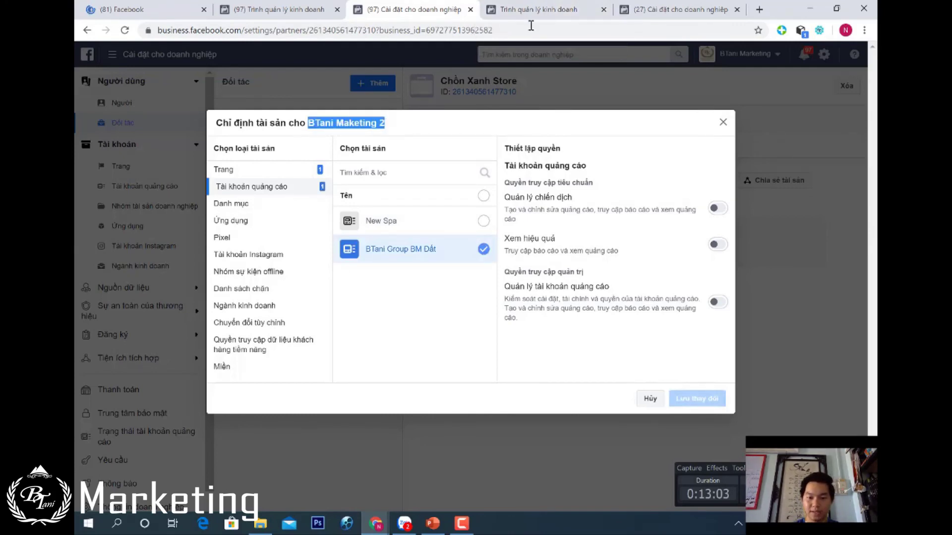
pyautogui.click(555, 9)
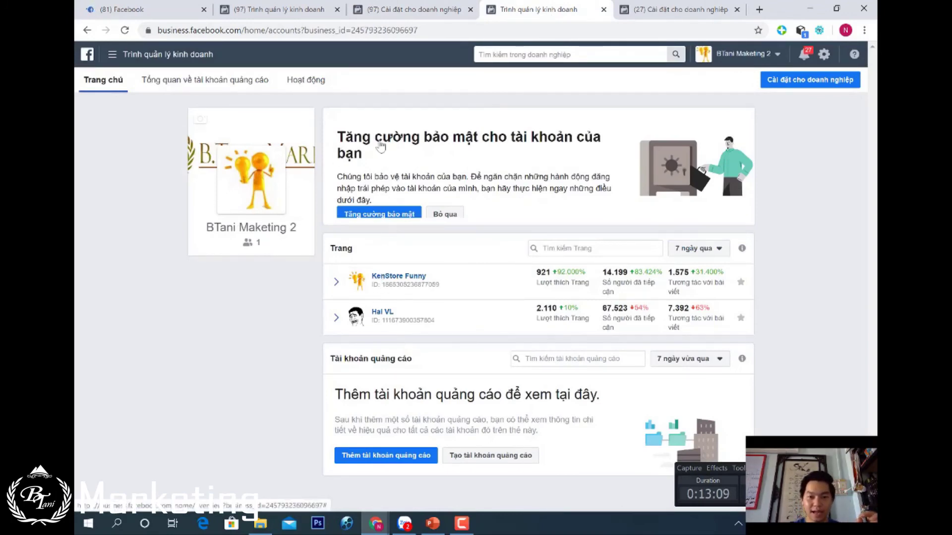
pyautogui.click(278, 9)
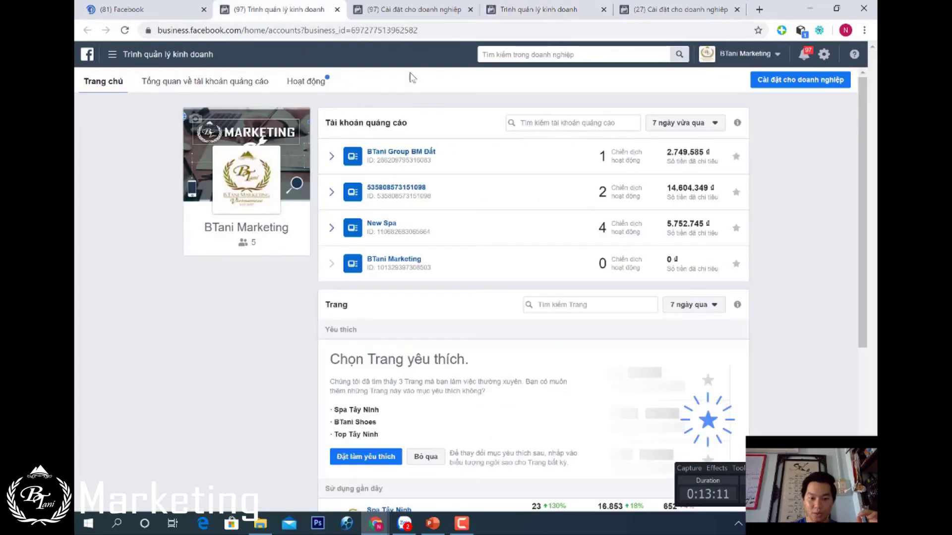
pyautogui.click(413, 10)
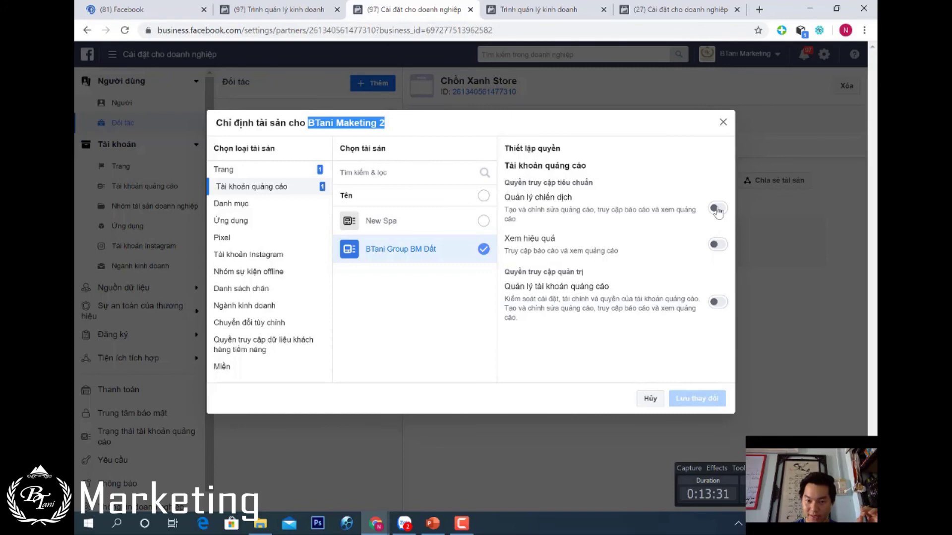
pyautogui.click(717, 209)
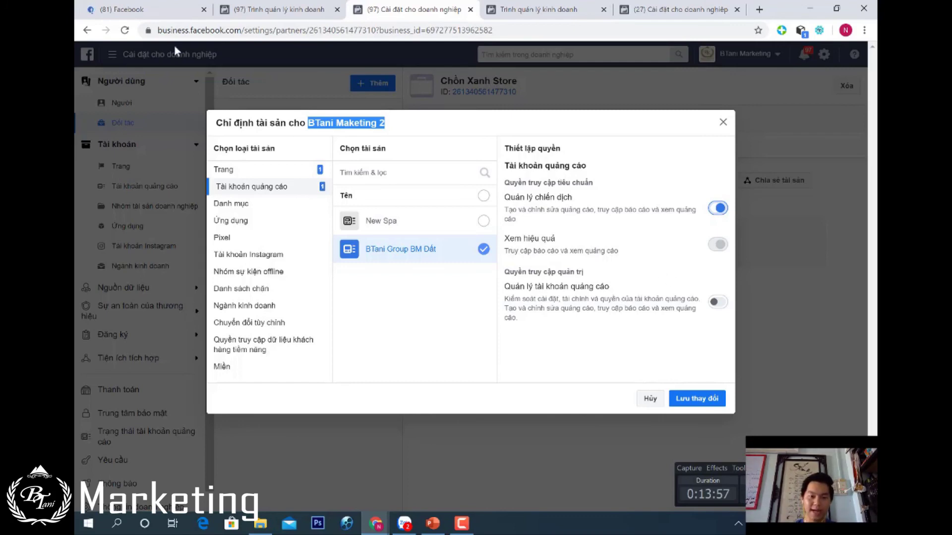
# Step: Compare the Business Manager homes of BTani Maketing 2 and BTani Marketing
pyautogui.click(163, 14)
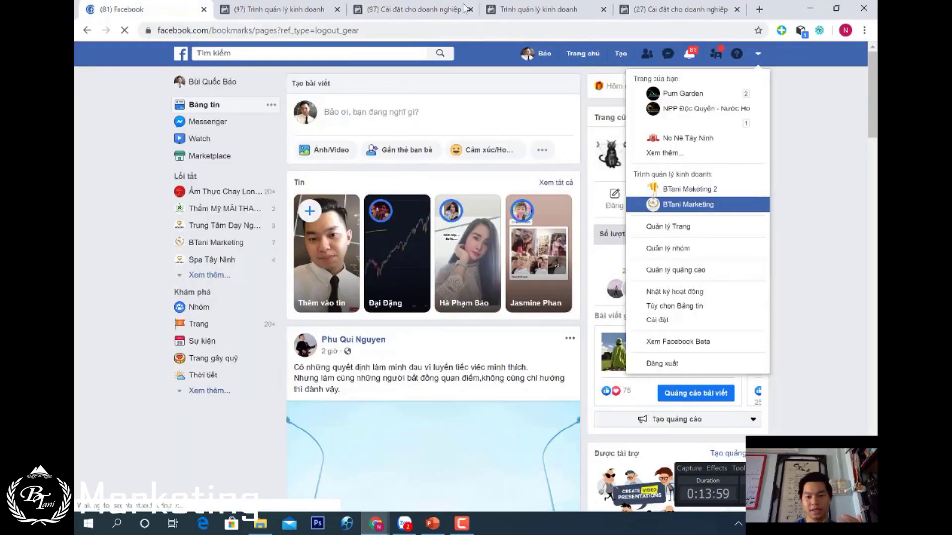
pyautogui.click(523, 13)
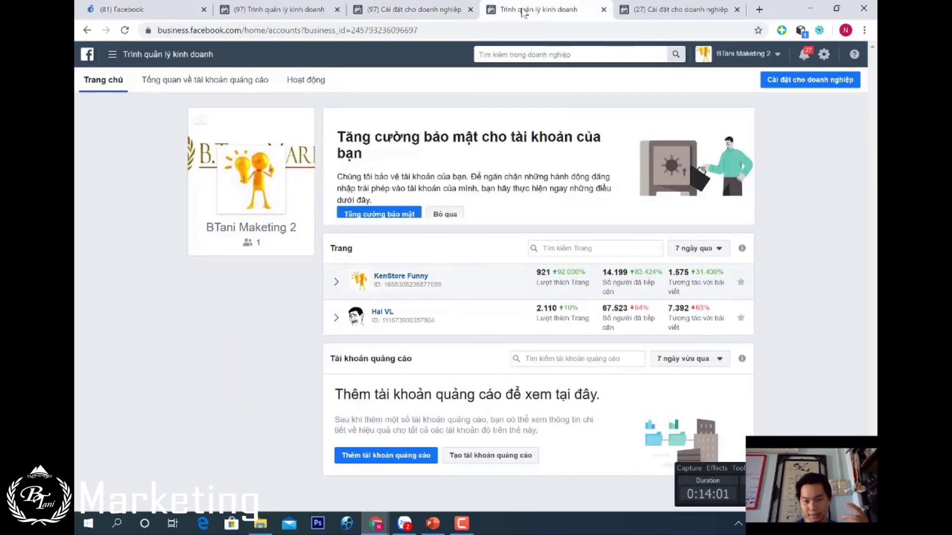
pyautogui.click(304, 12)
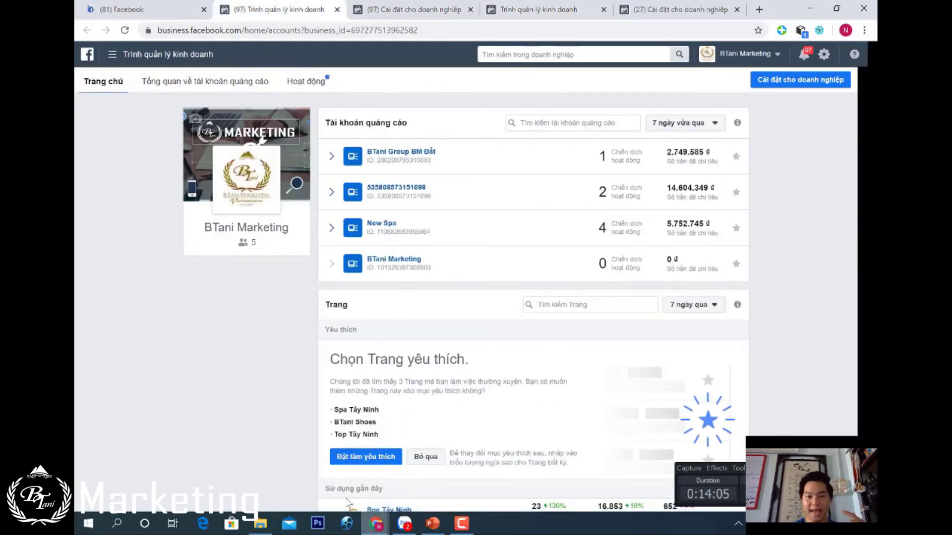
# Step: Reload the ad account's billing settings page in the other browser window and return to BTani Marketing's Business Manager home
pyautogui.click(333, 488)
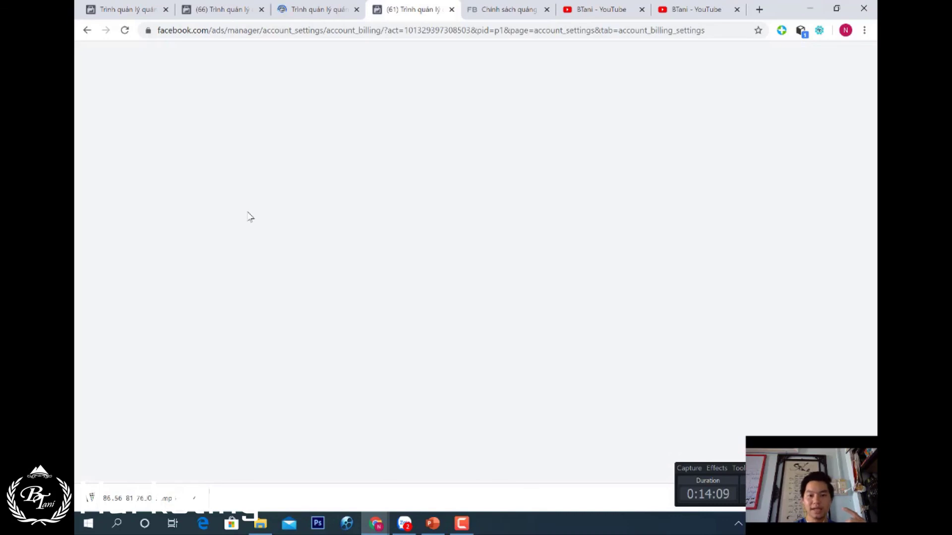
pyautogui.click(125, 31)
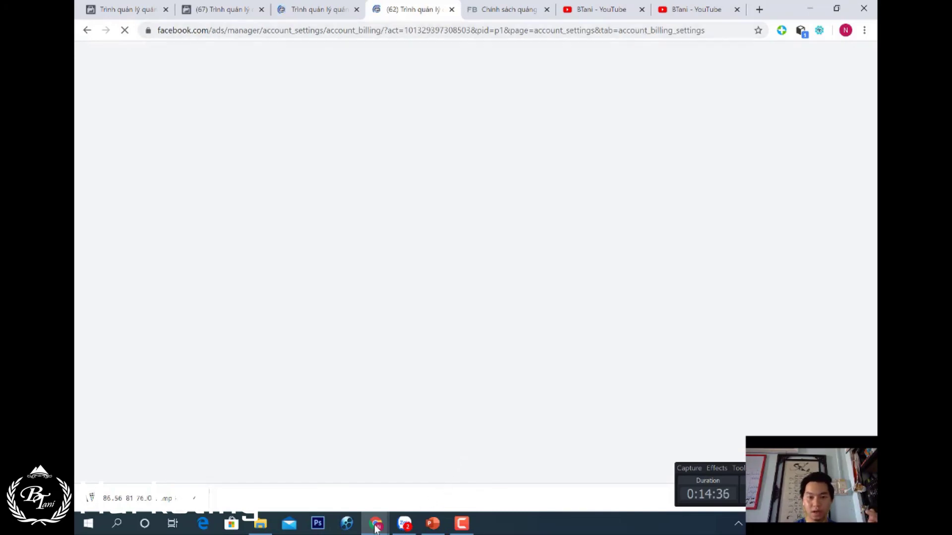
pyautogui.moveTo(375, 523)
pyautogui.click(413, 482)
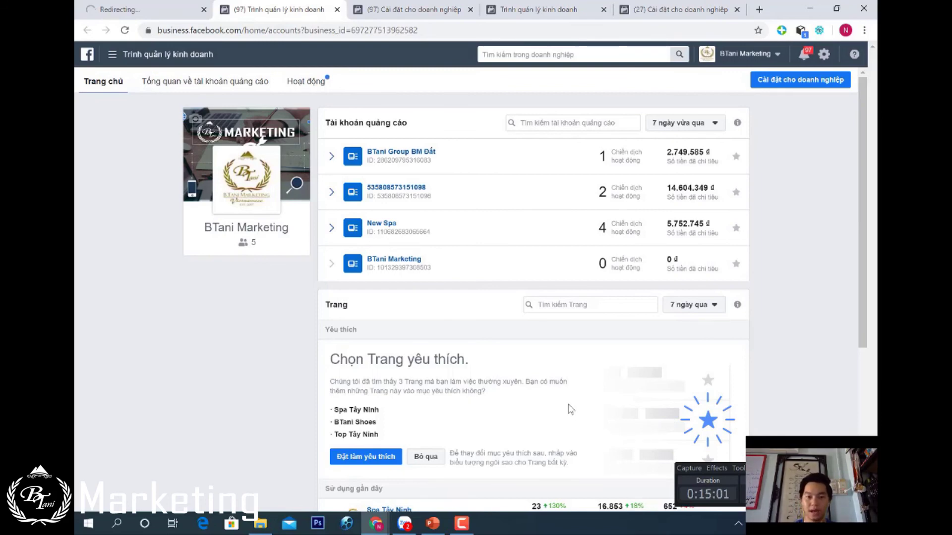
# Step: Save the asset assignment for BTani Maketing 2 and switch to its Business Manager home
pyautogui.click(410, 10)
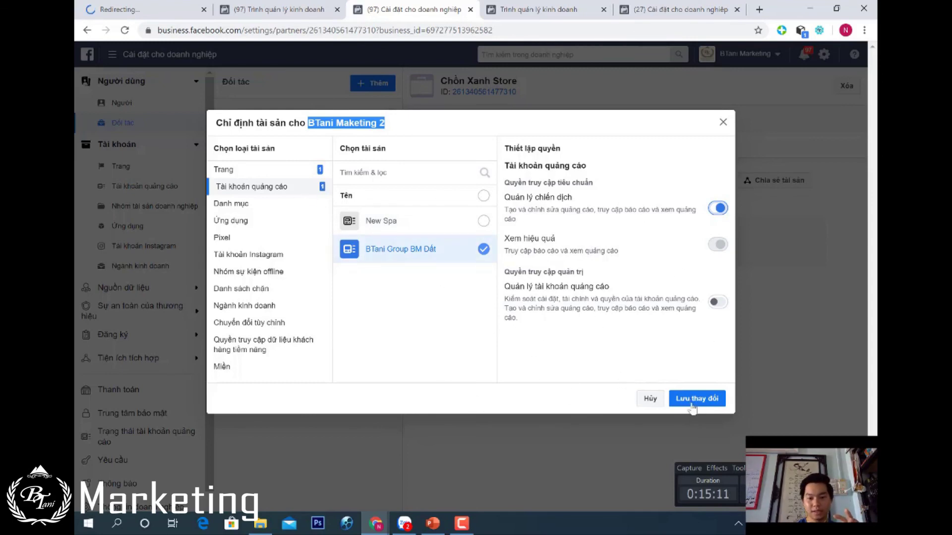
pyautogui.click(540, 9)
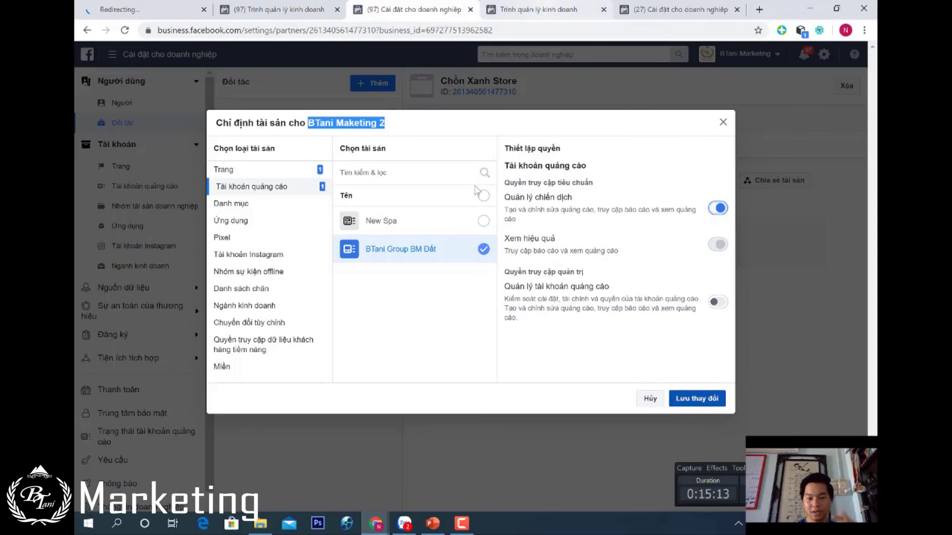